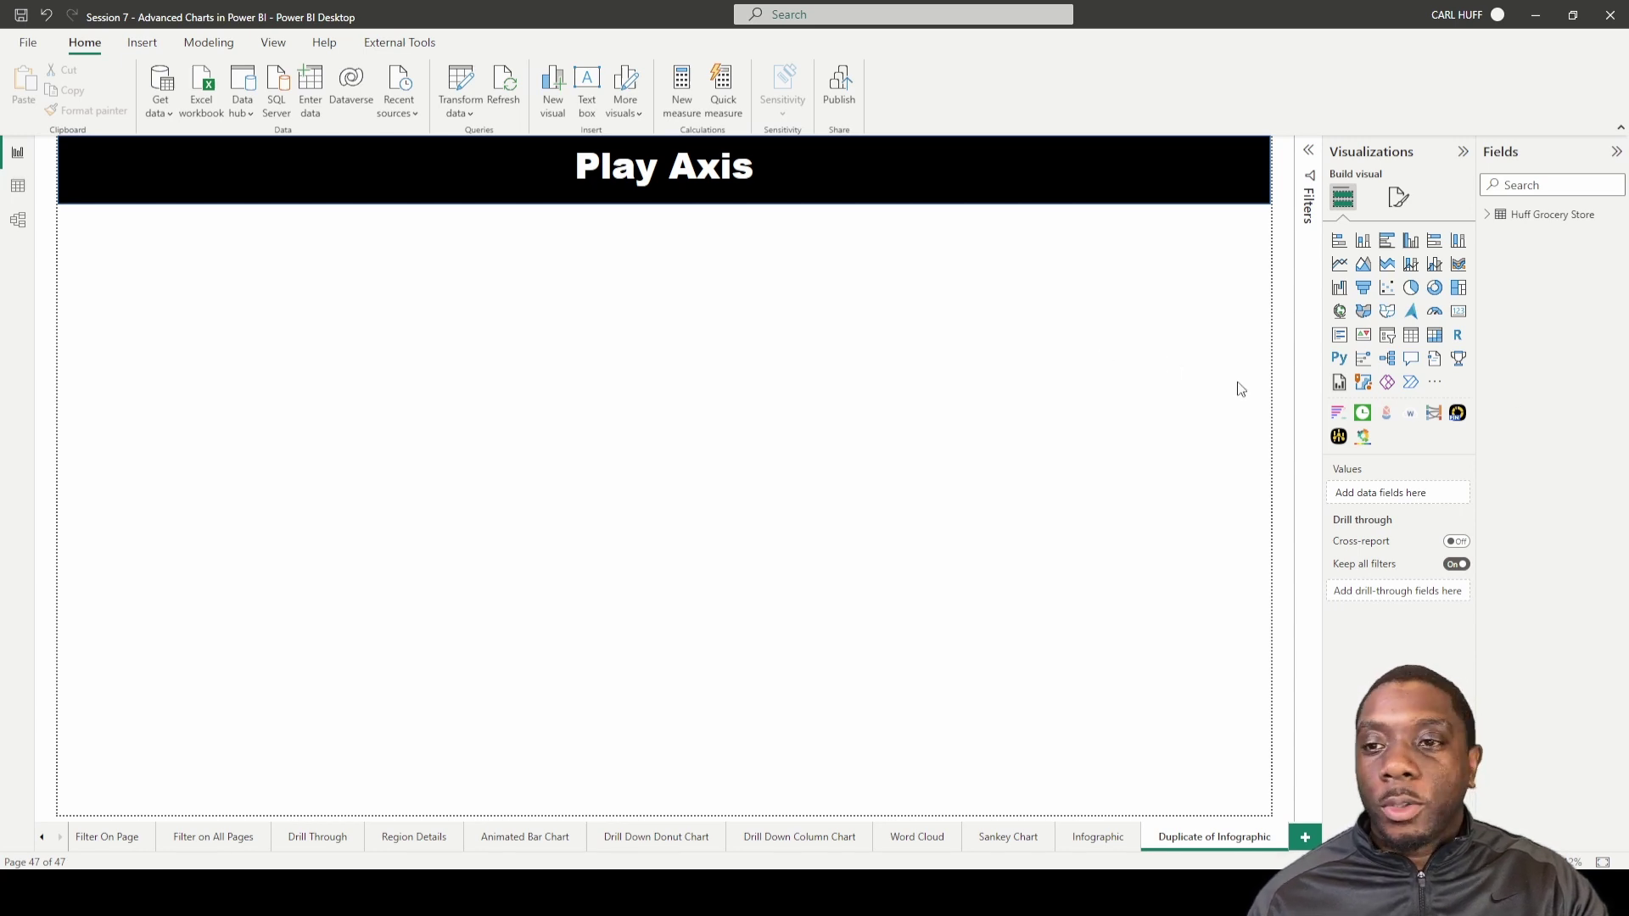
Import the Play Axis (Dynamic Slicer) visual from Get more visuals and confirm the import
left_click(1435, 382)
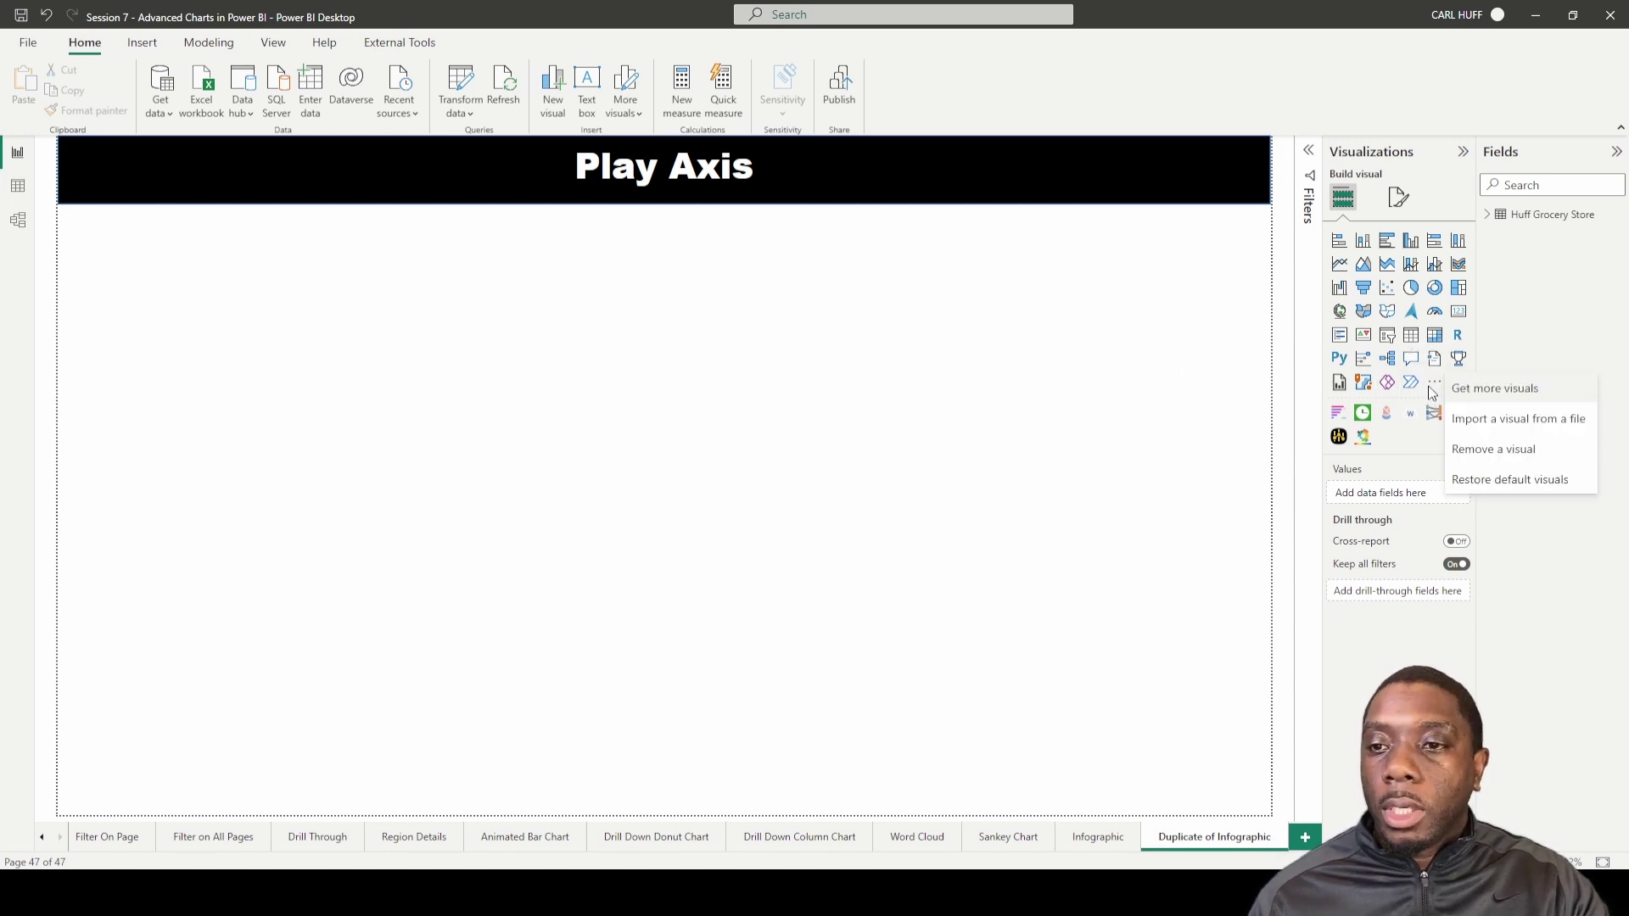
left_click(1493, 397)
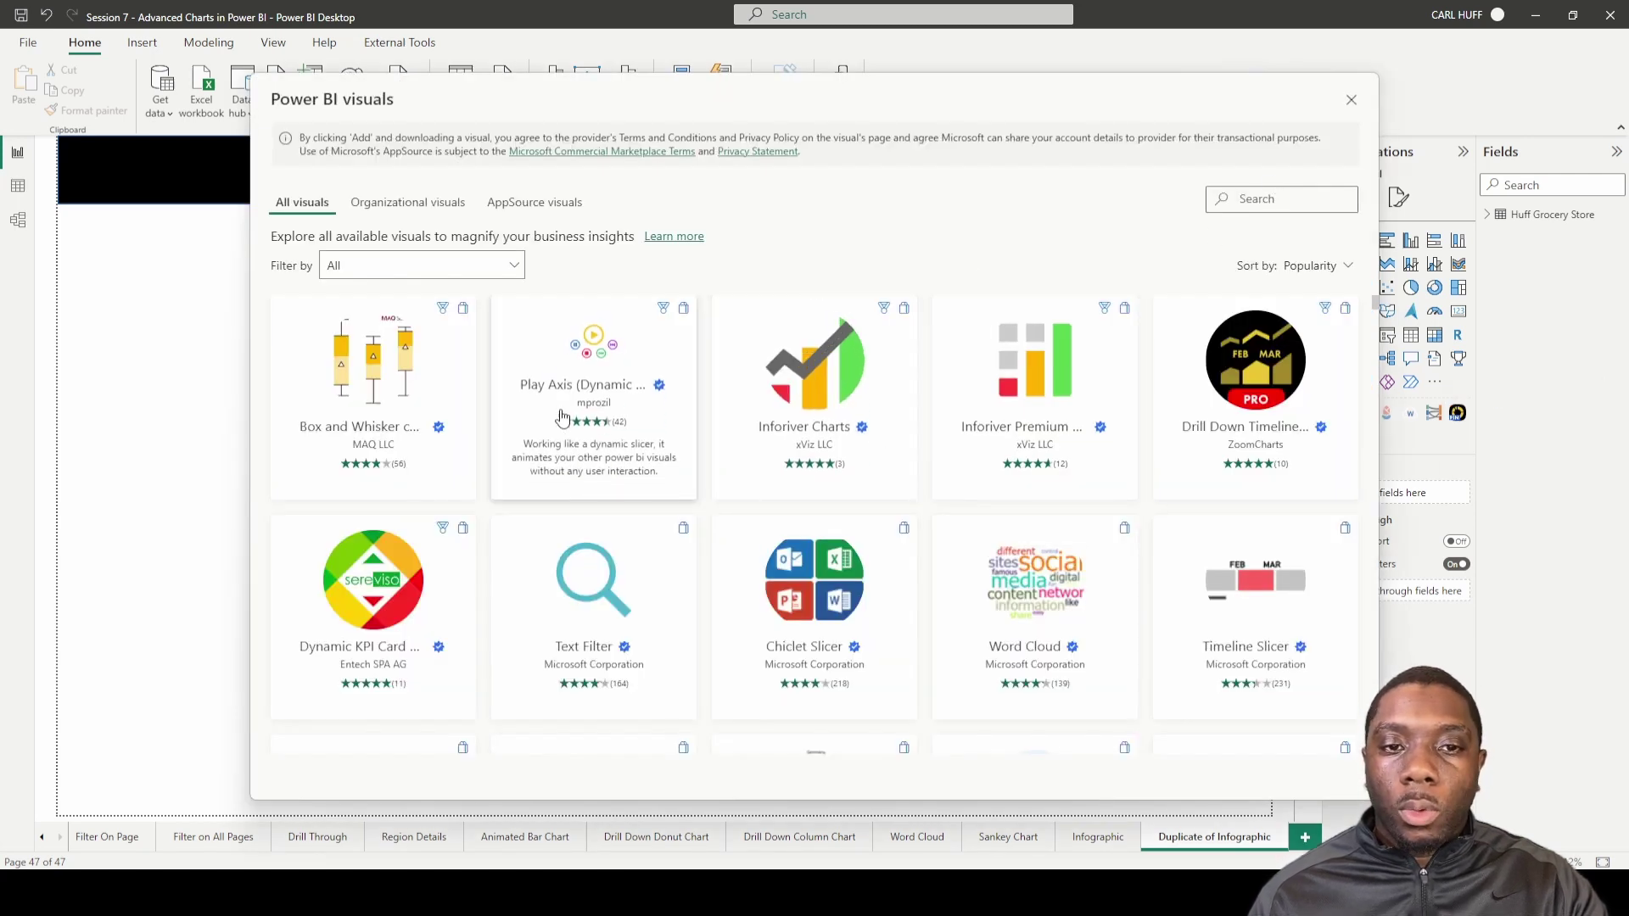
mouse_move(592, 385)
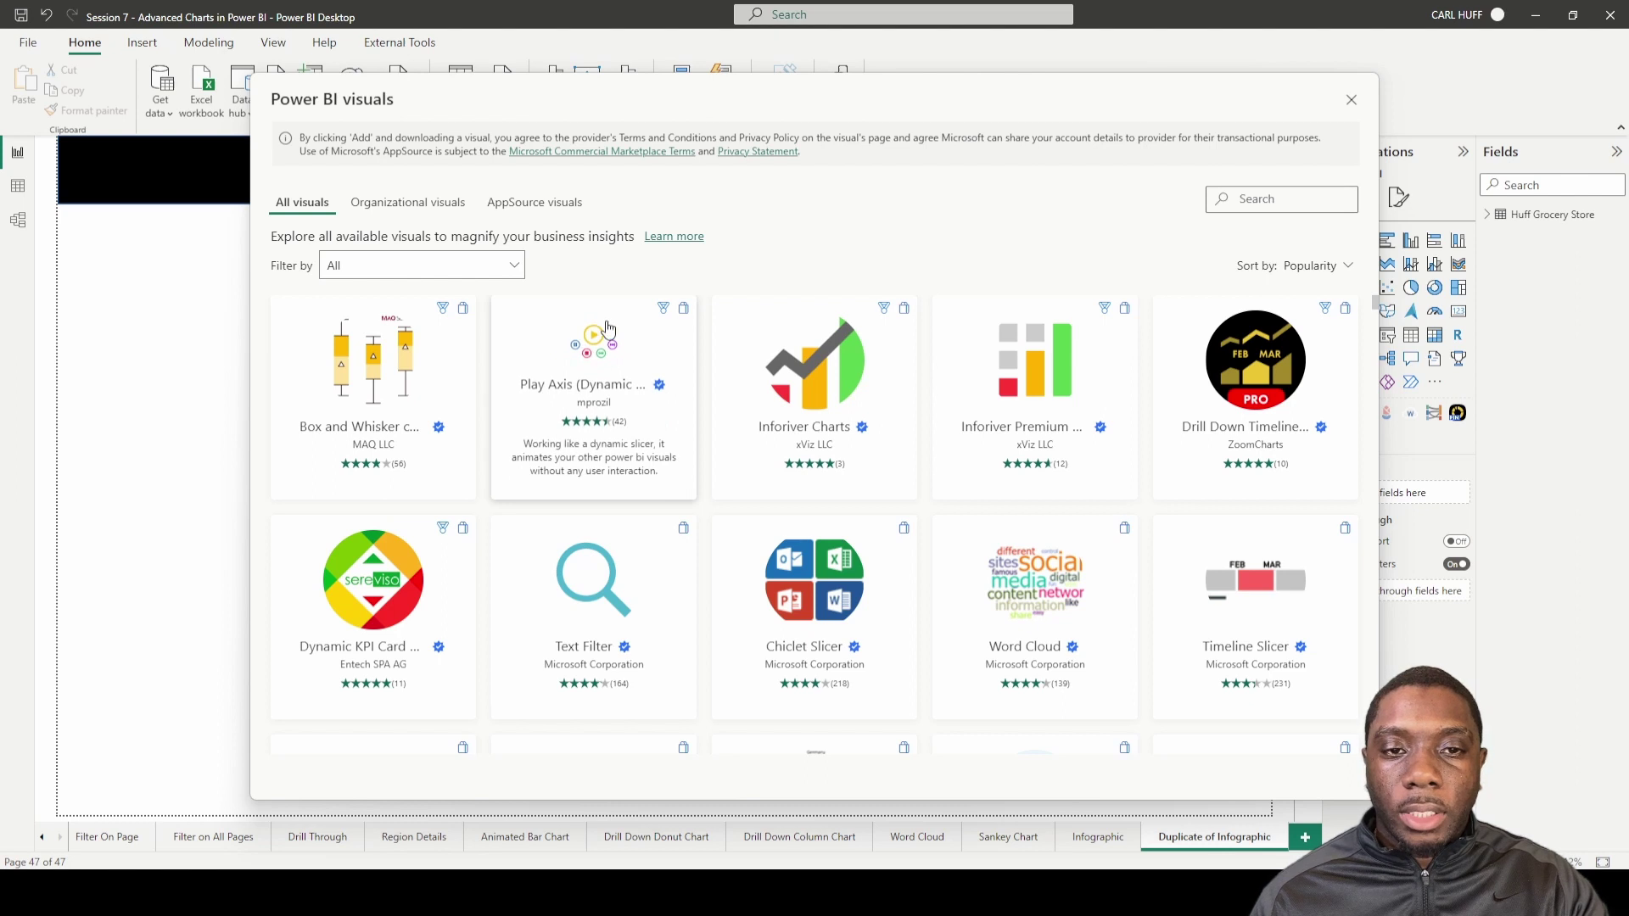
left_click(613, 382)
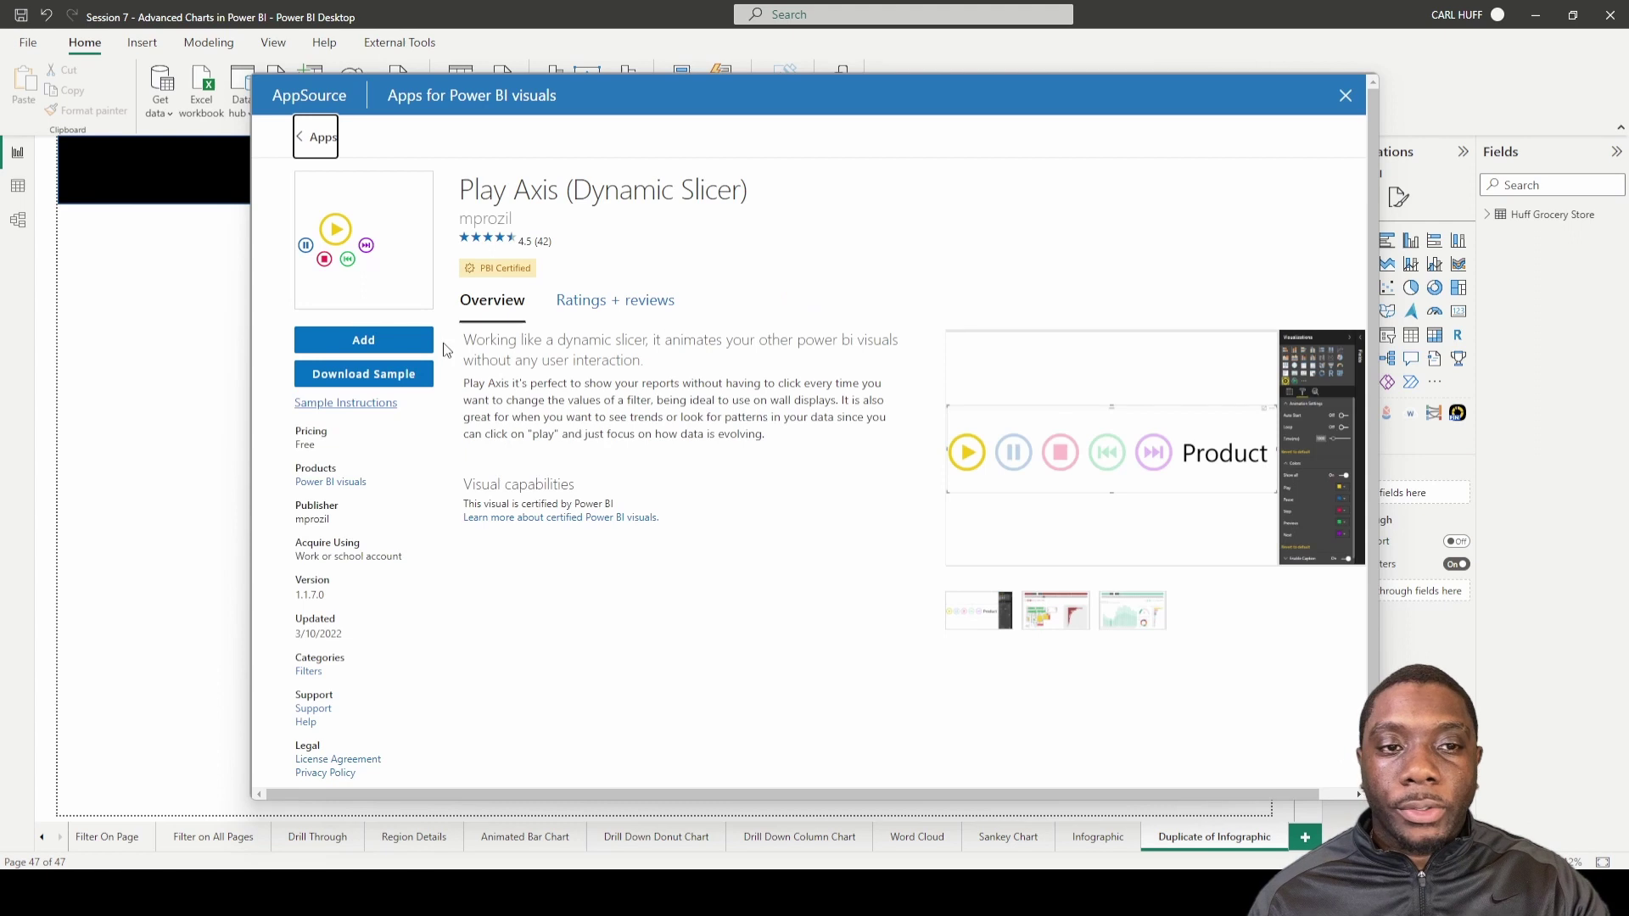
left_click(369, 342)
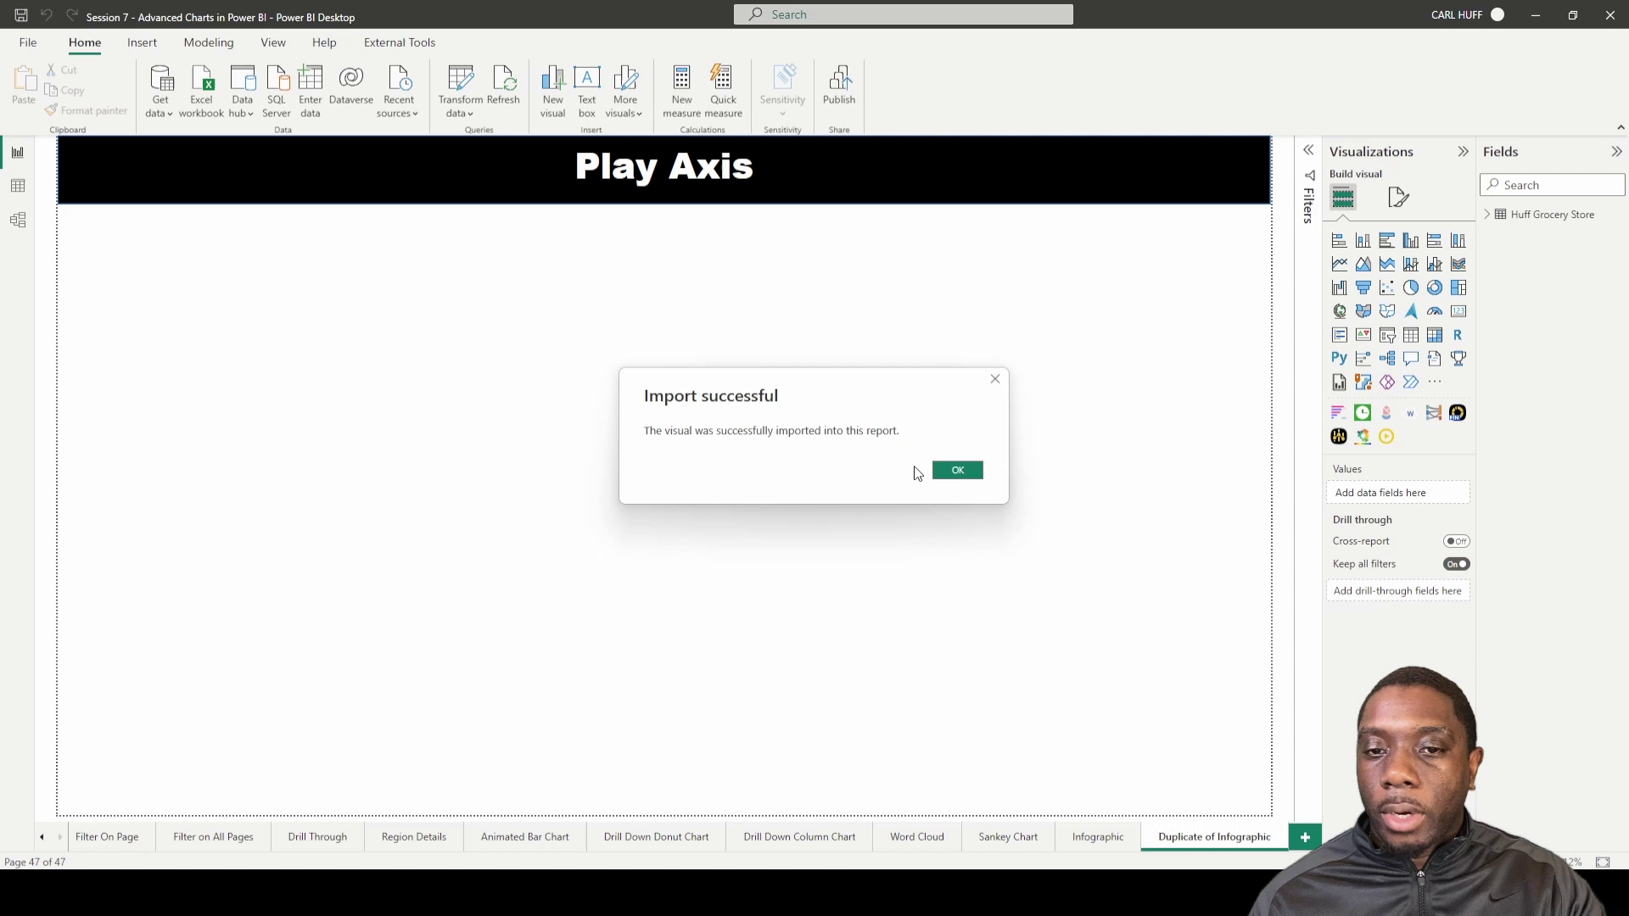
left_click(957, 471)
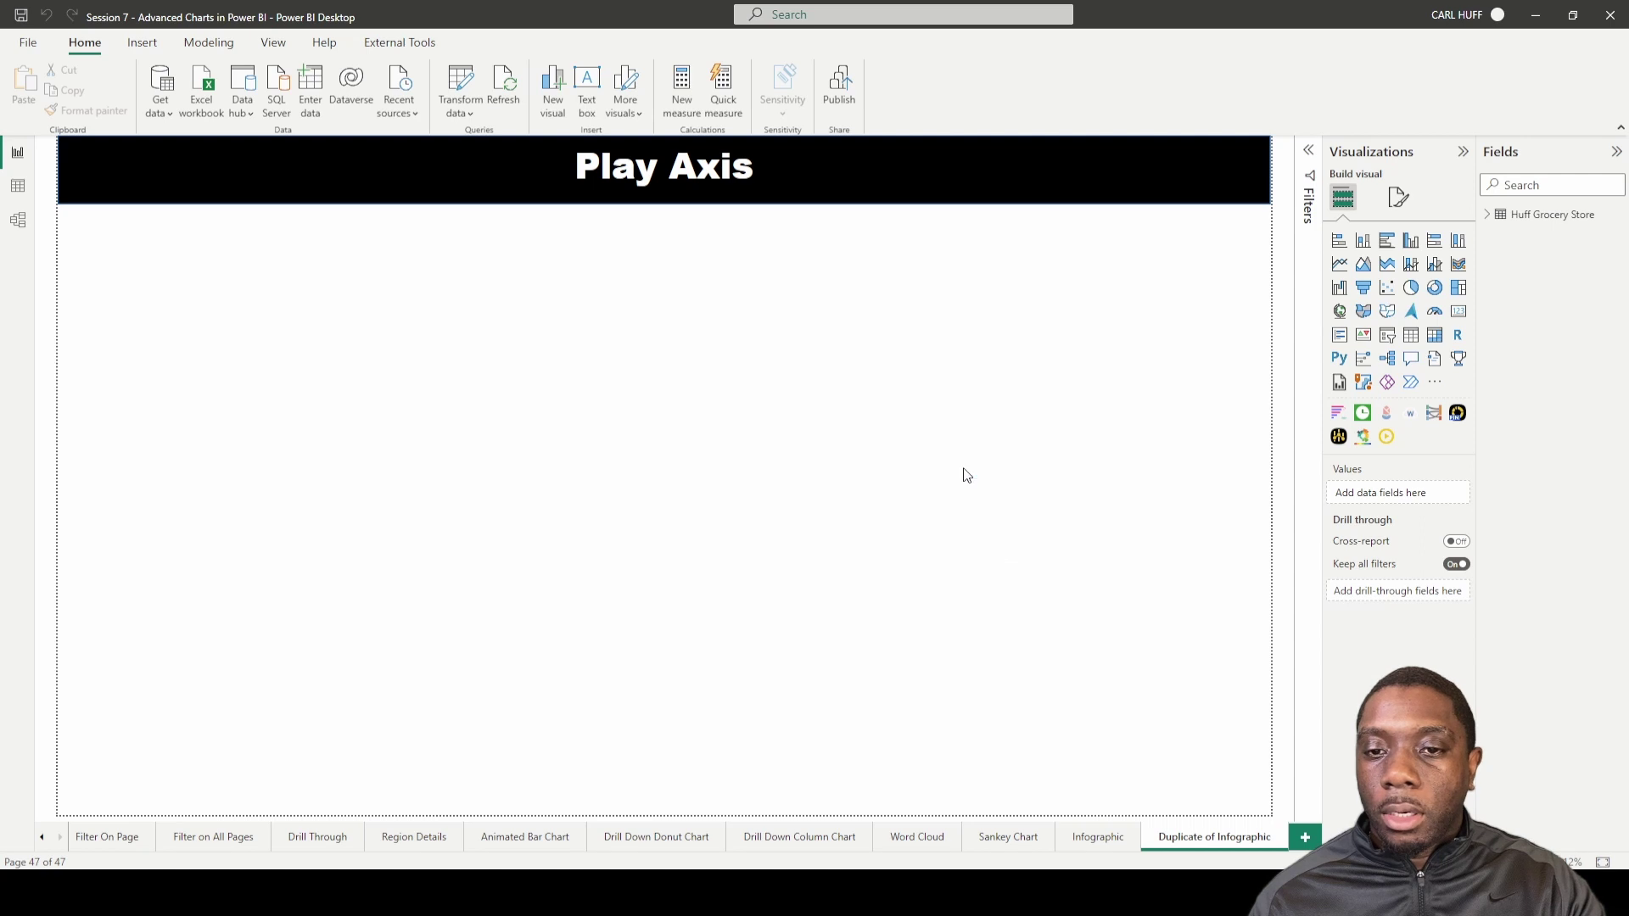
Insert an empty Play Axis visual and move it near the top of the canvas
left_click(1388, 438)
left_click_drag(796, 318, 772, 234)
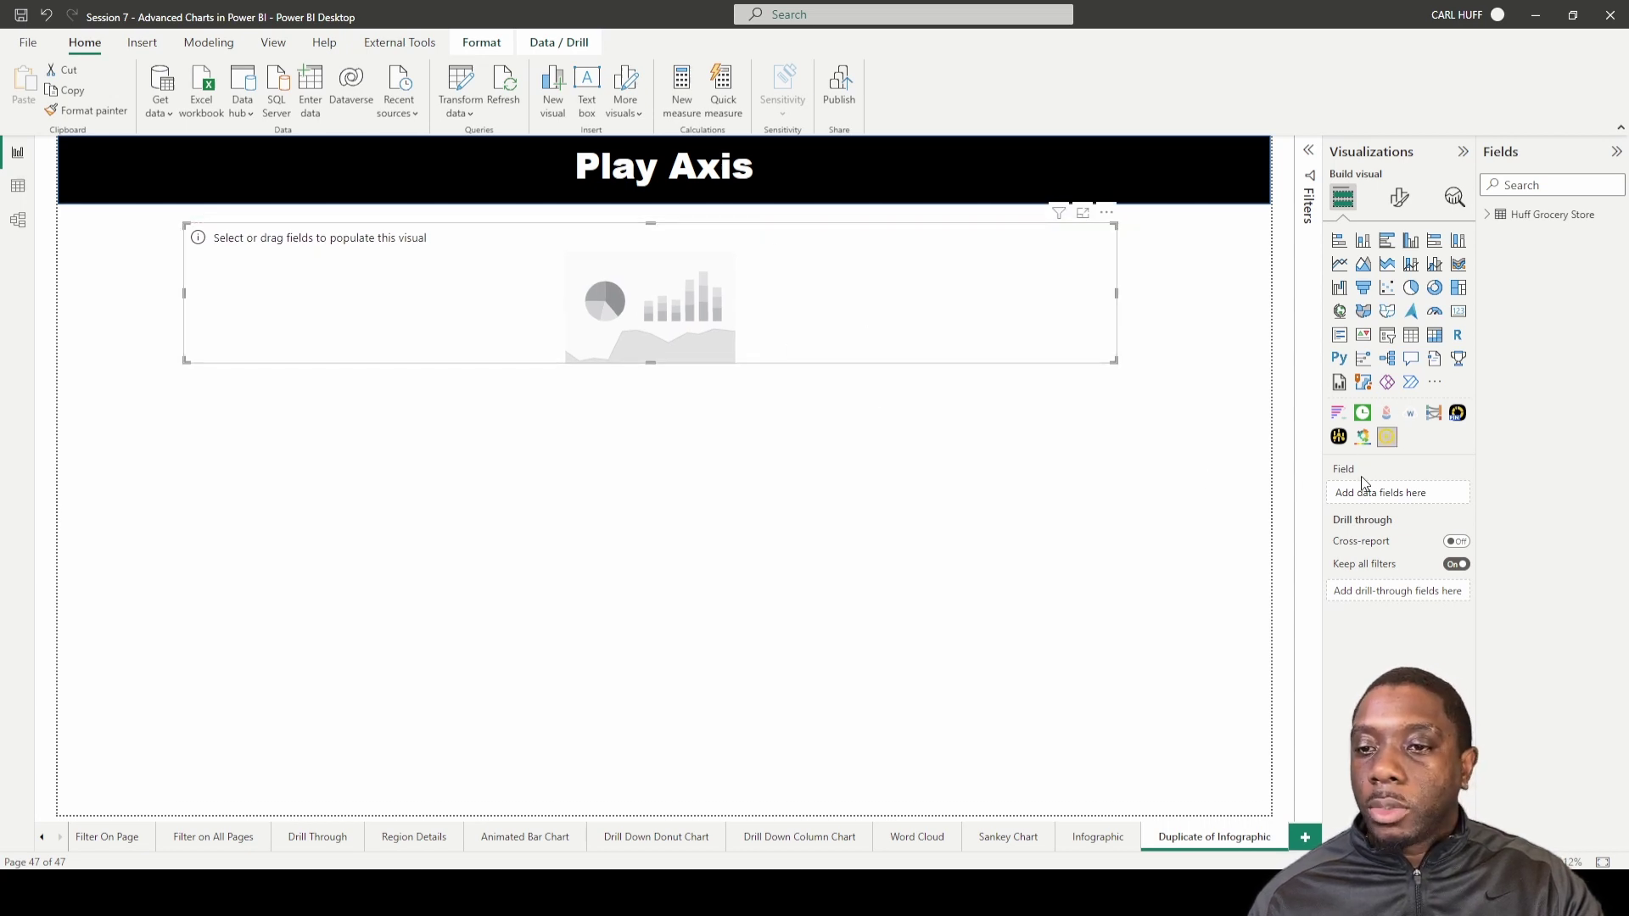
Feed the Huff Grocery Store Date hierarchy into the Play Axis and play through the years
left_click(1488, 217)
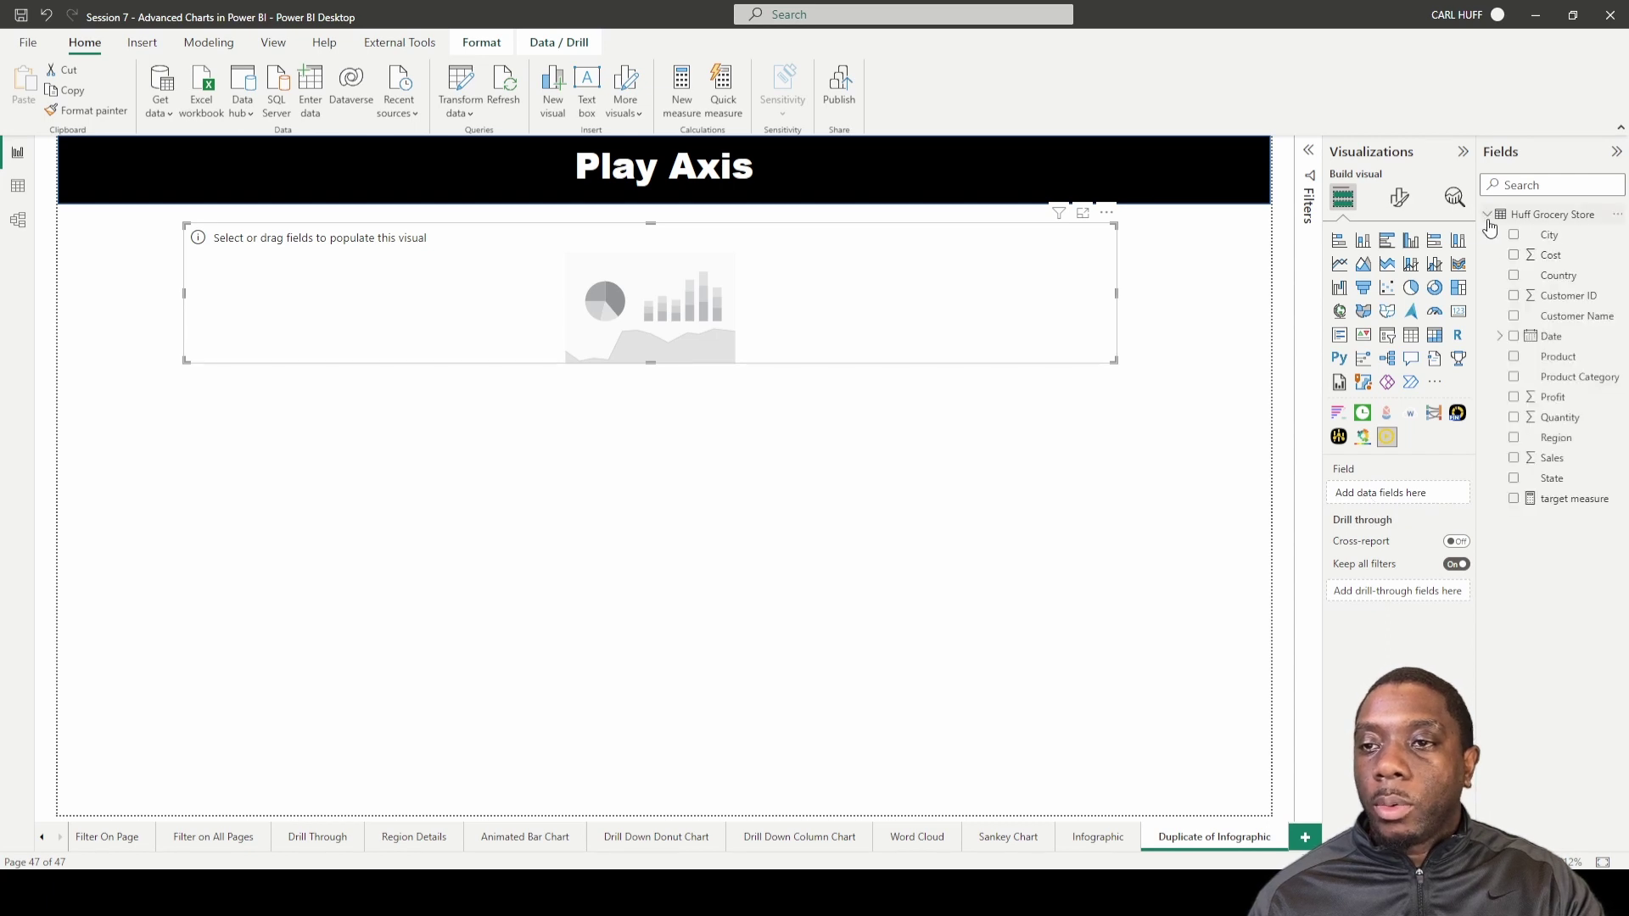
left_click(1514, 337)
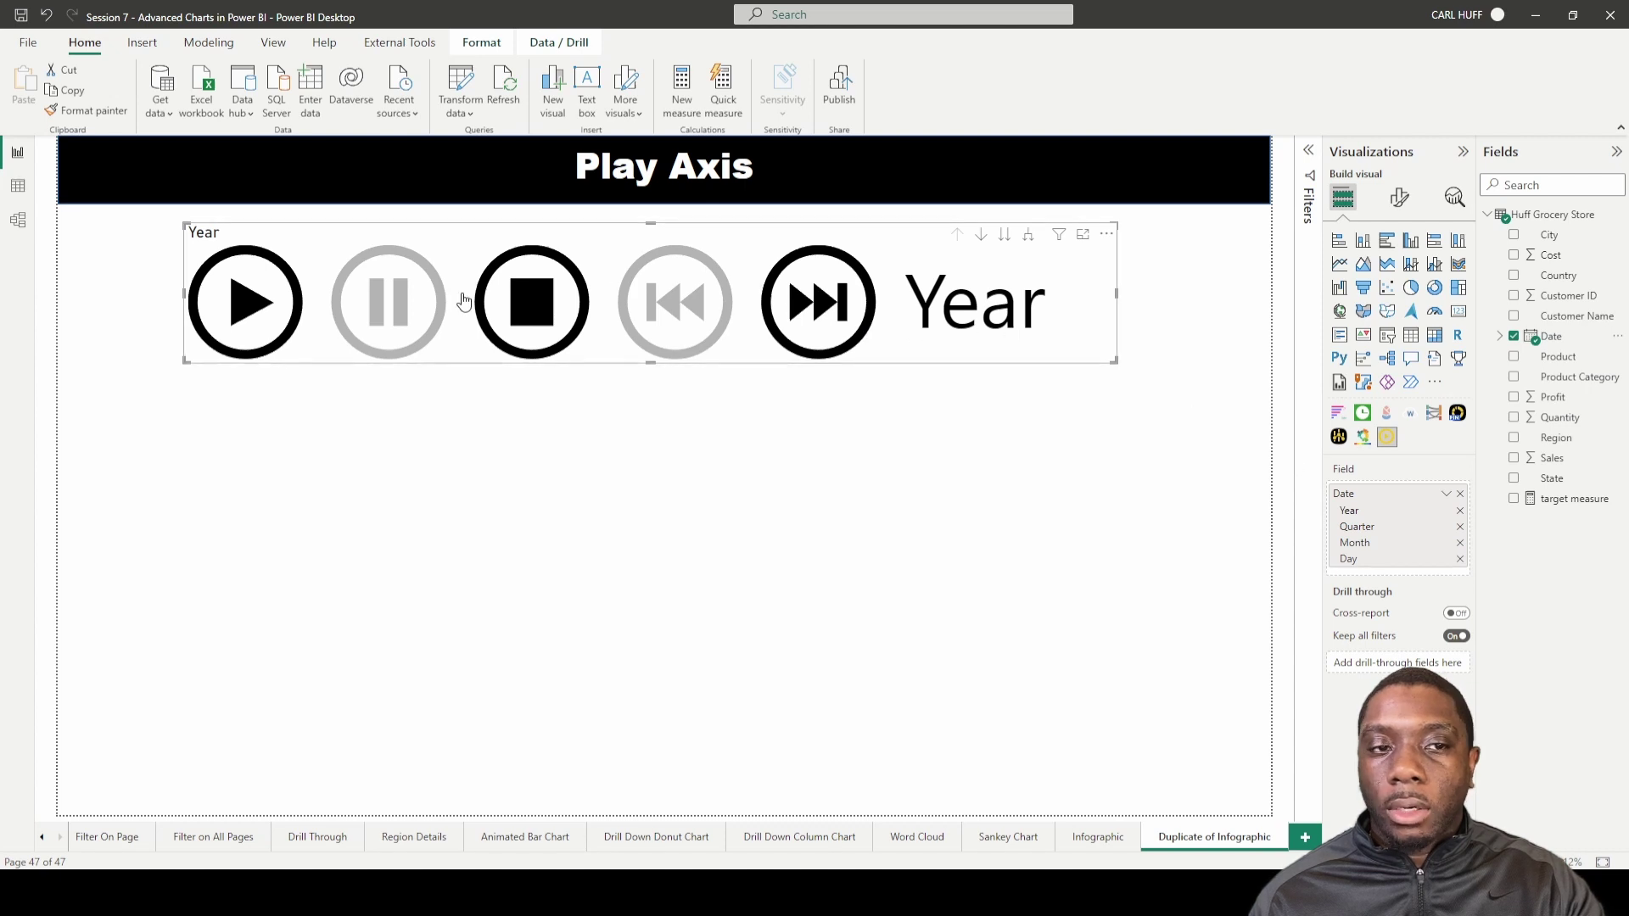
left_click(258, 311)
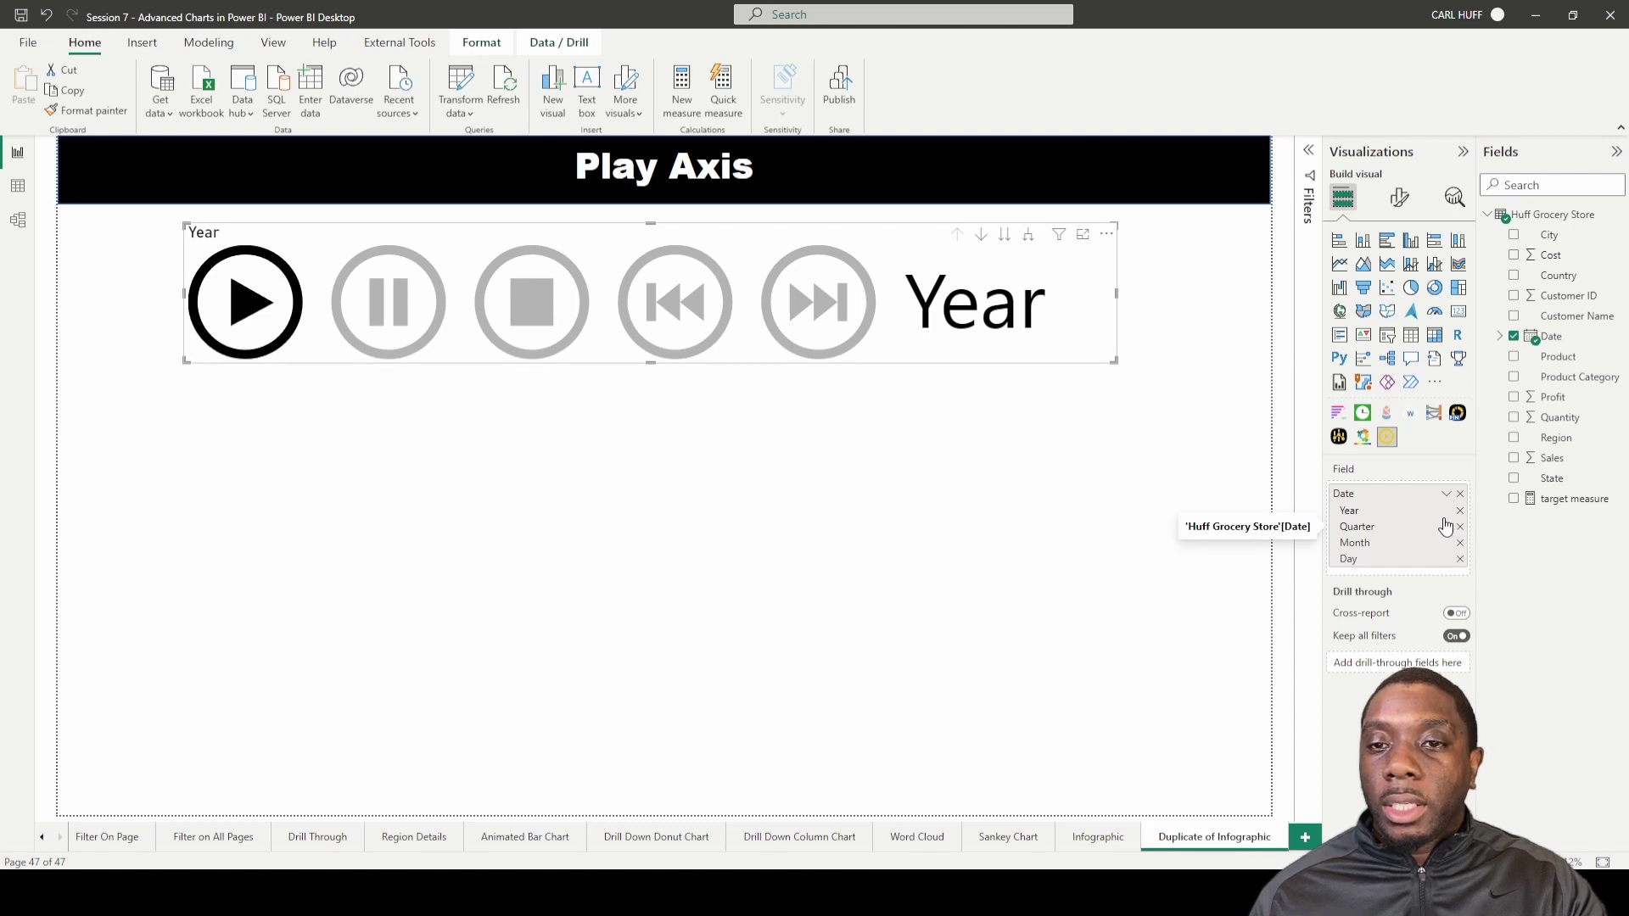
Drill the play axis down to Quarter, then Month, playing each level before stopping playback
left_click(1005, 238)
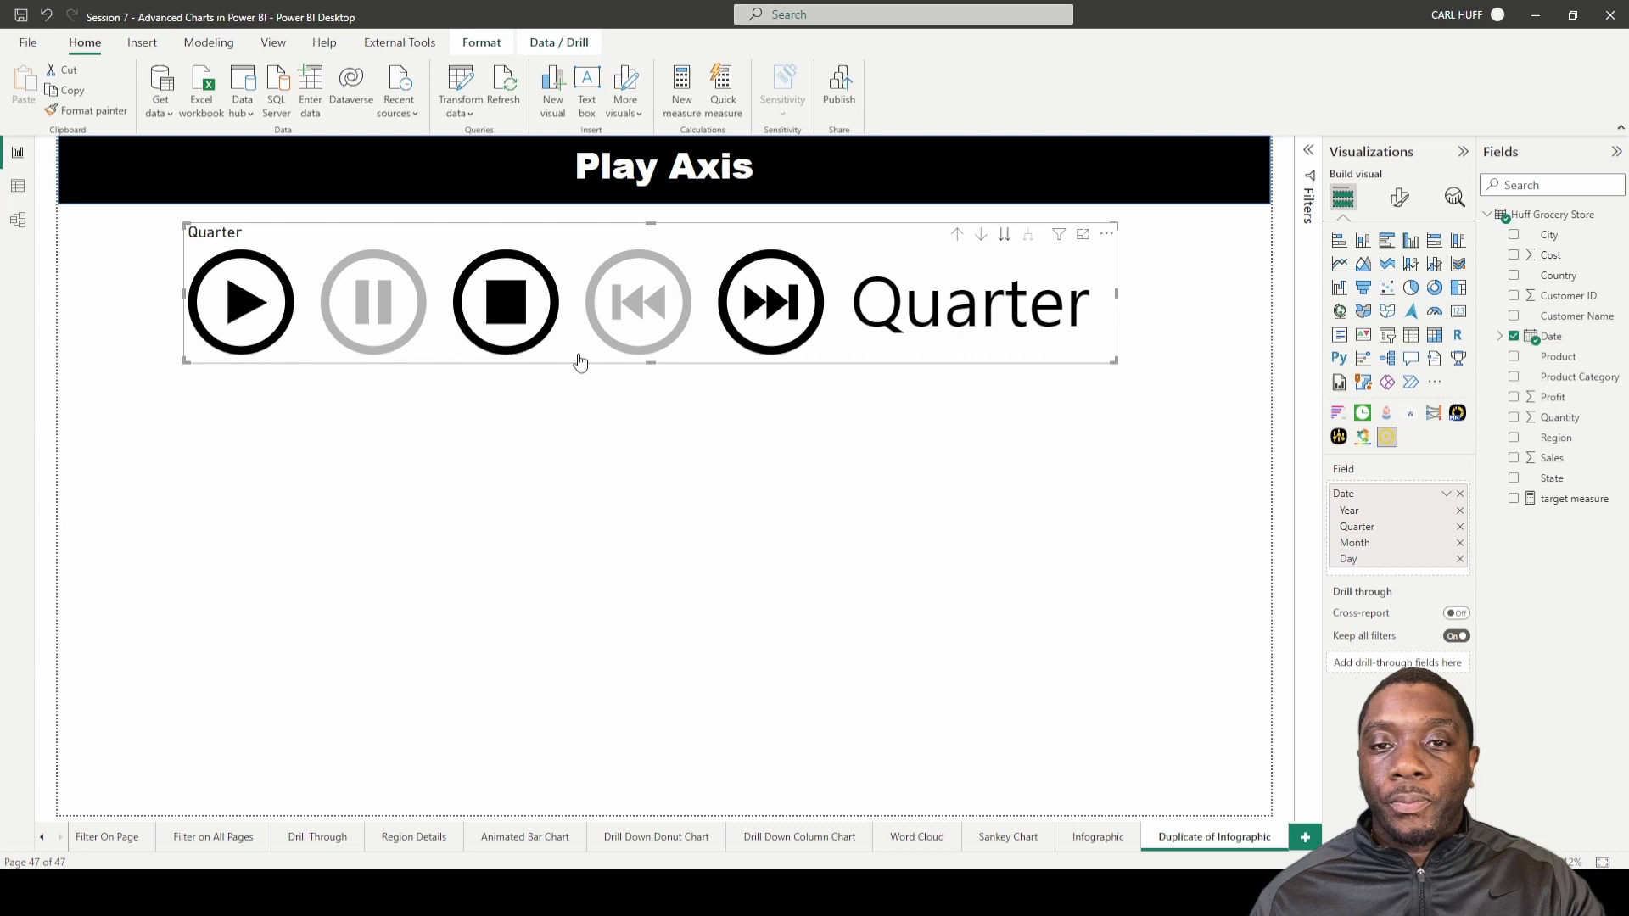
left_click(240, 297)
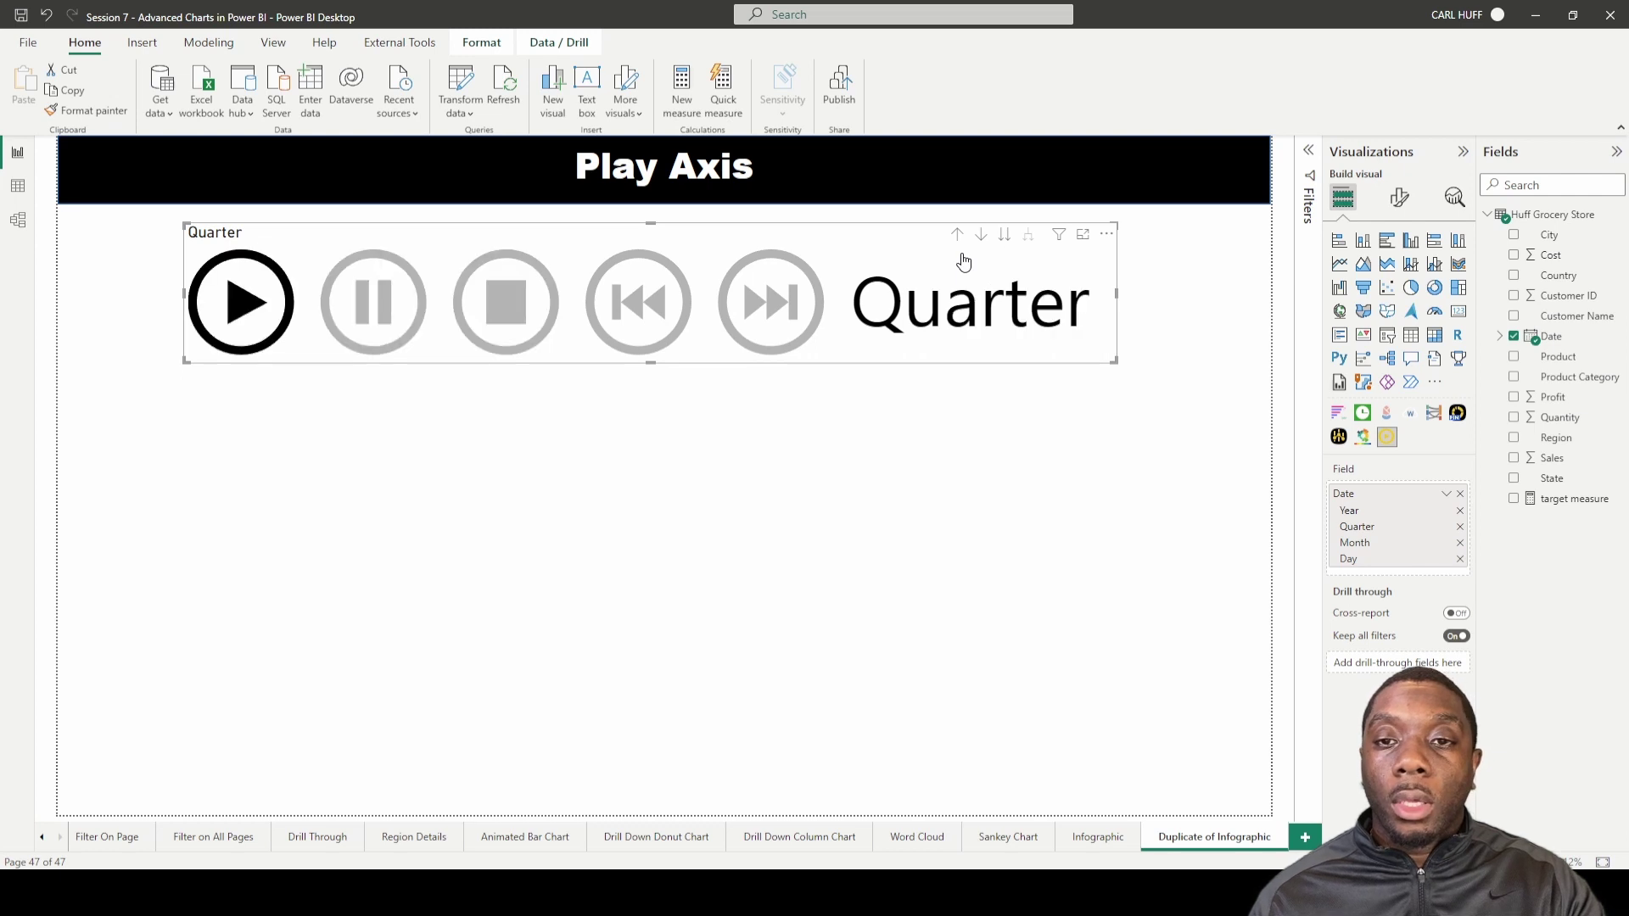
left_click(1005, 236)
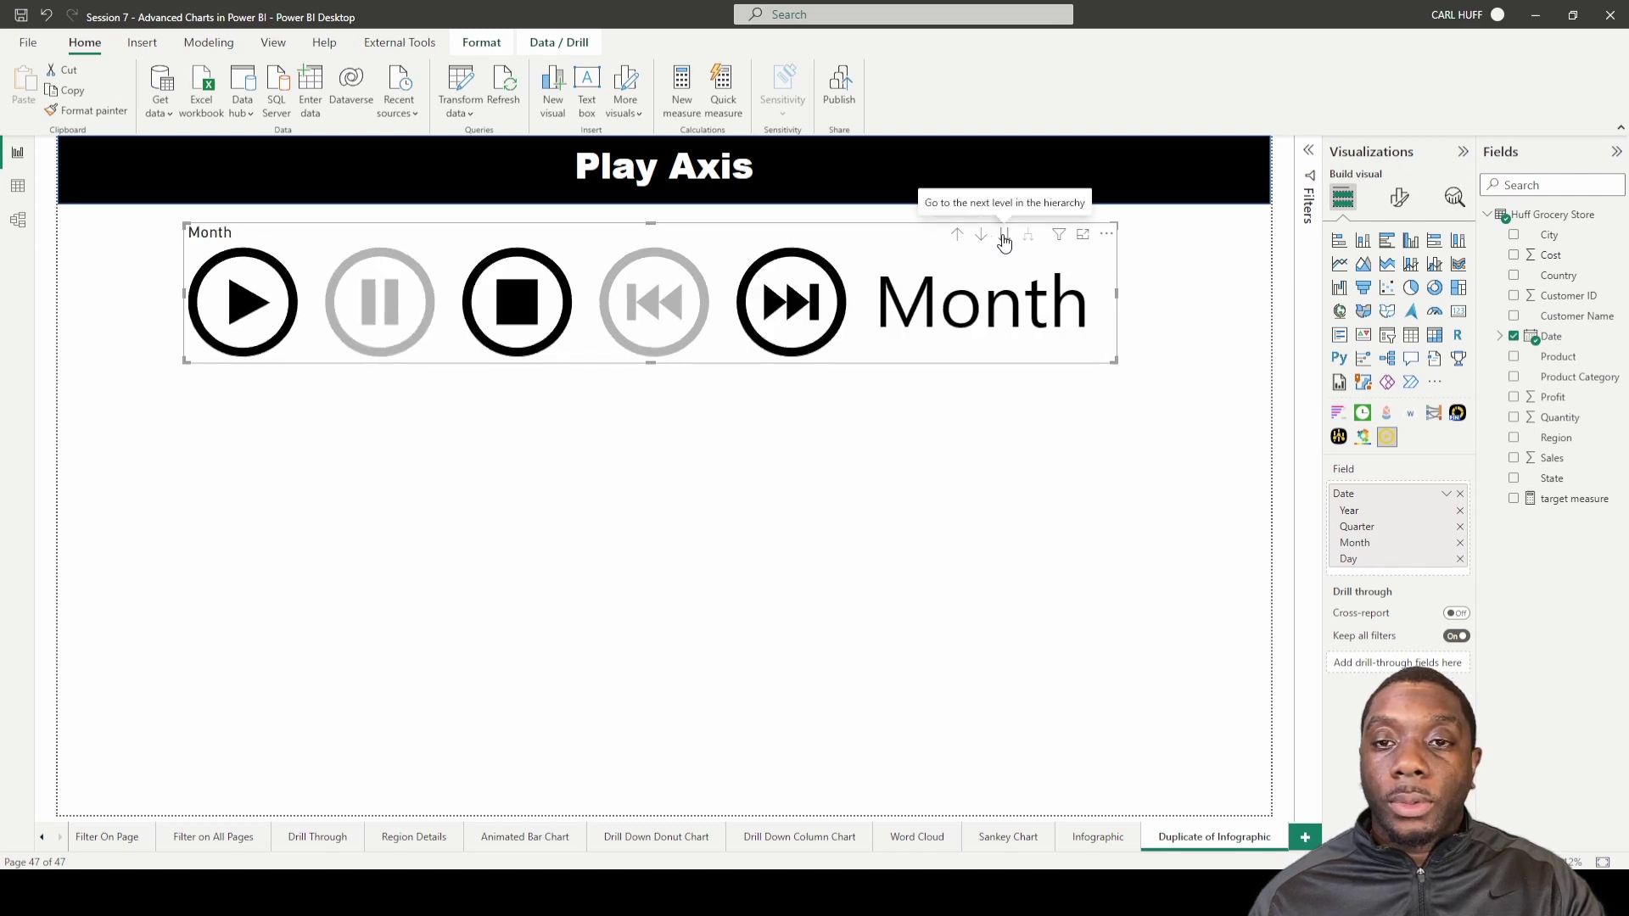
left_click(220, 304)
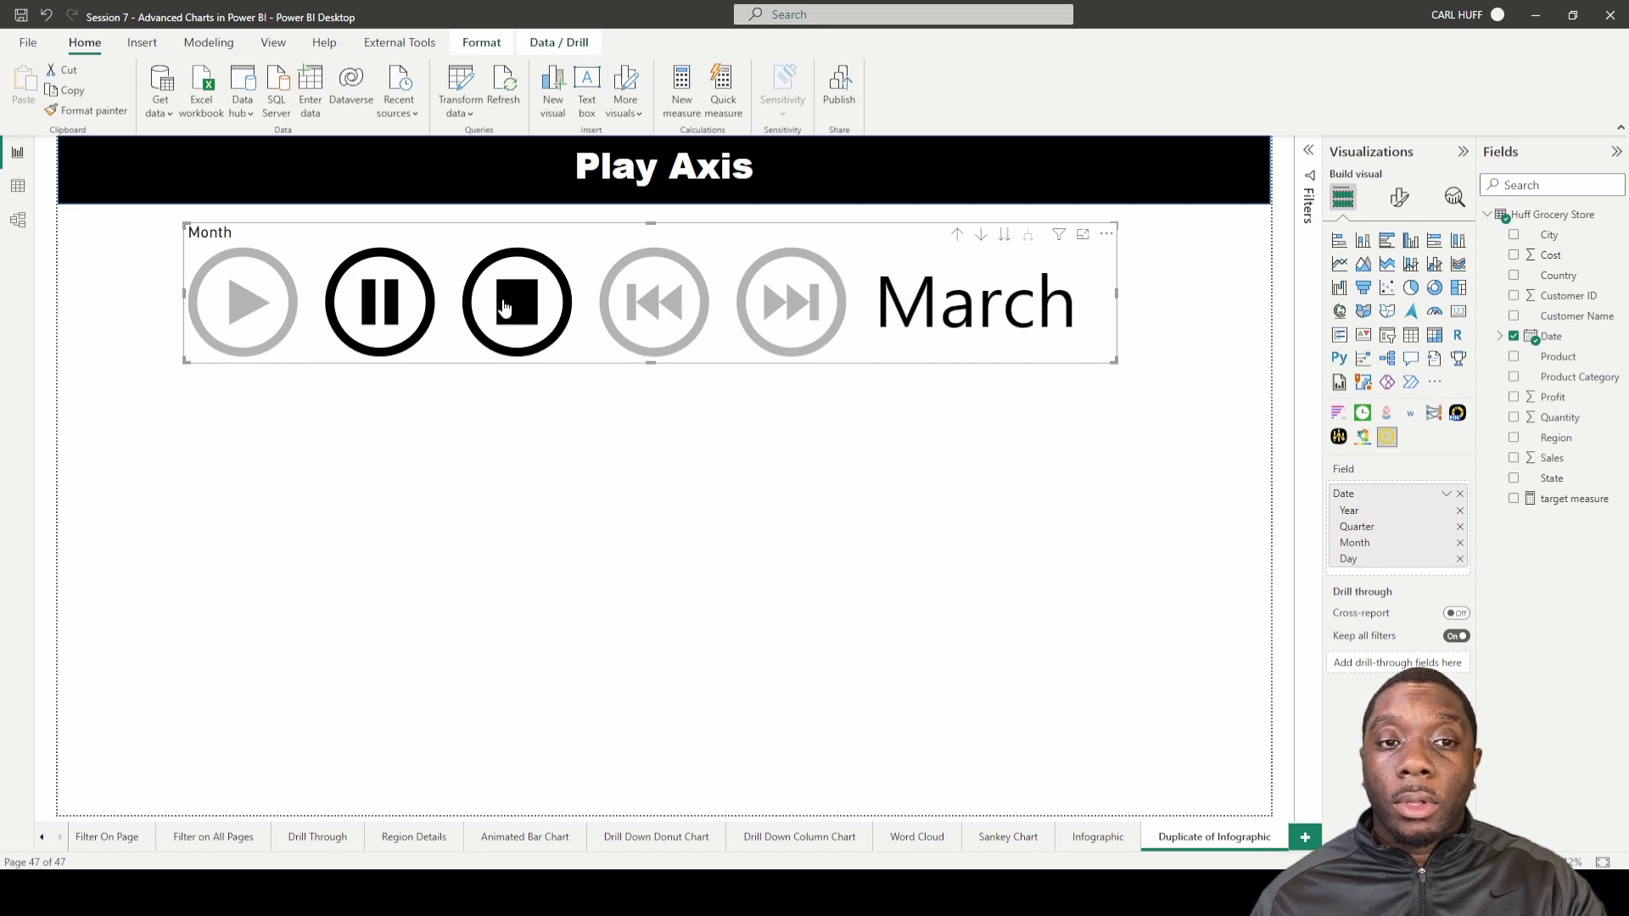
left_click(507, 307)
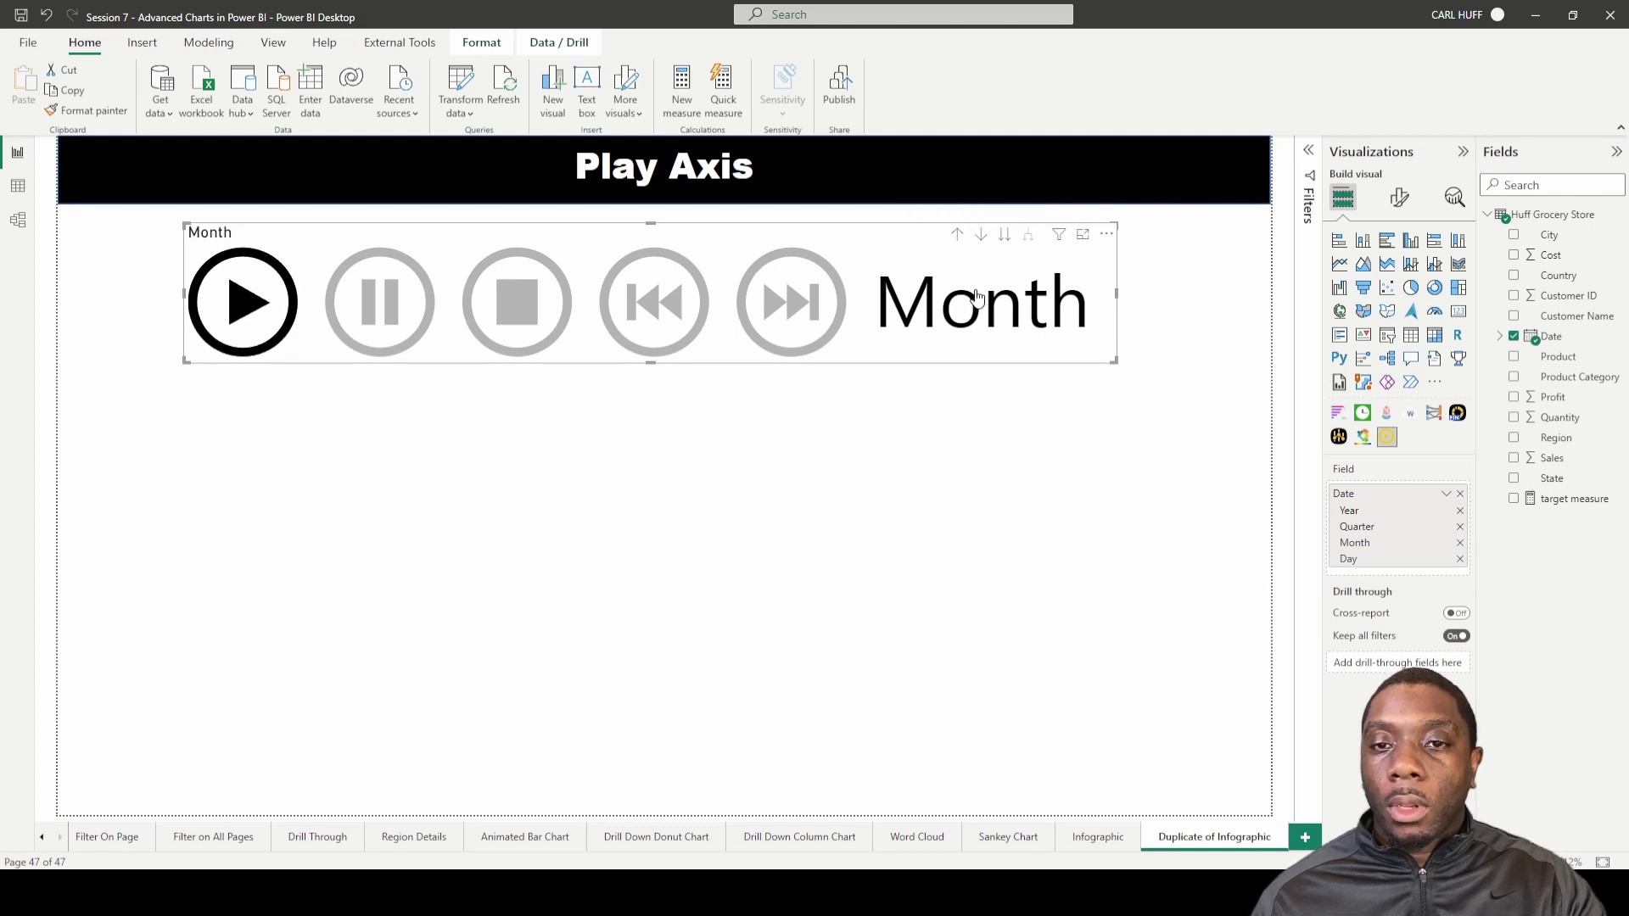
Move the Play Axis slicer to the bottom of the page and shrink it to a compact size
left_click(715, 426)
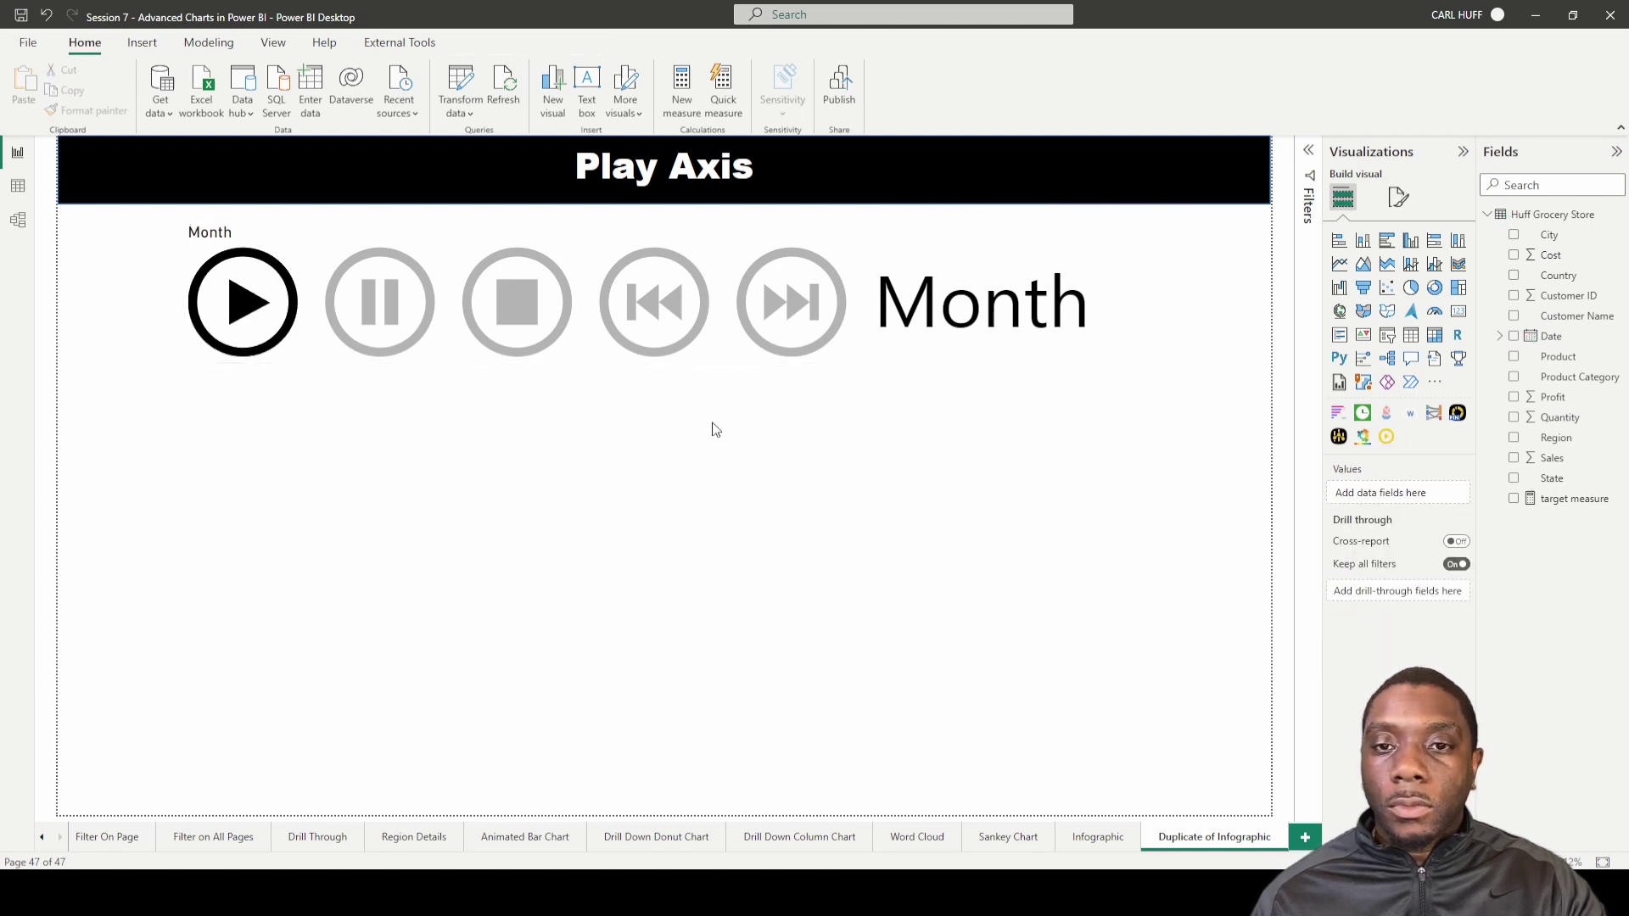
left_click_drag(711, 235, 863, 687)
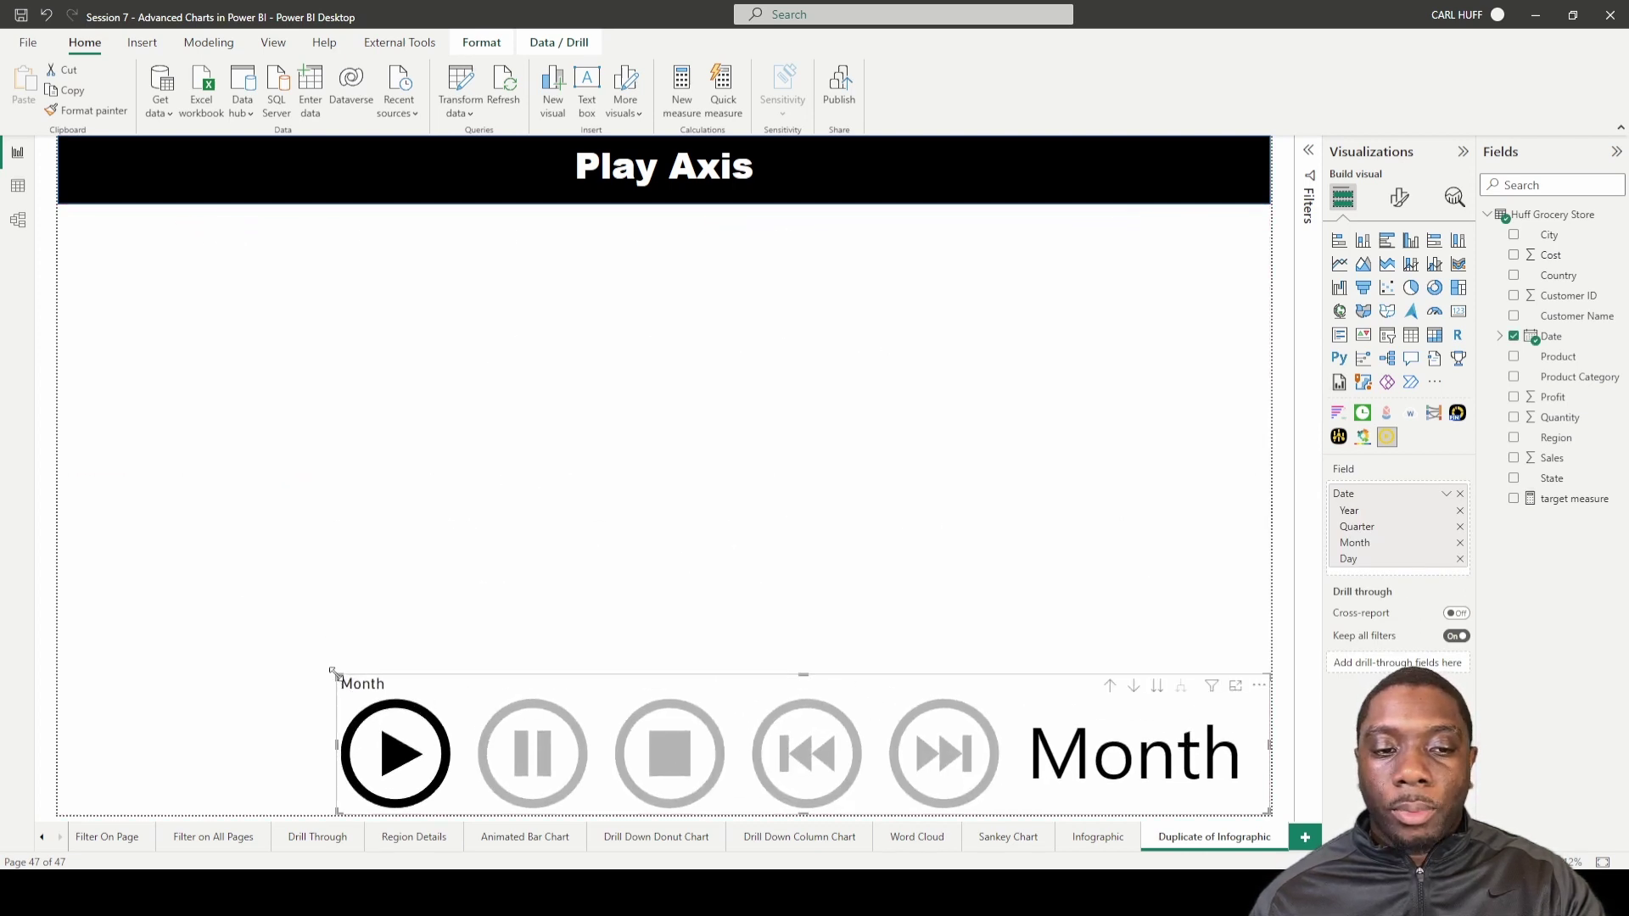
left_click_drag(337, 675, 823, 748)
left_click(781, 735)
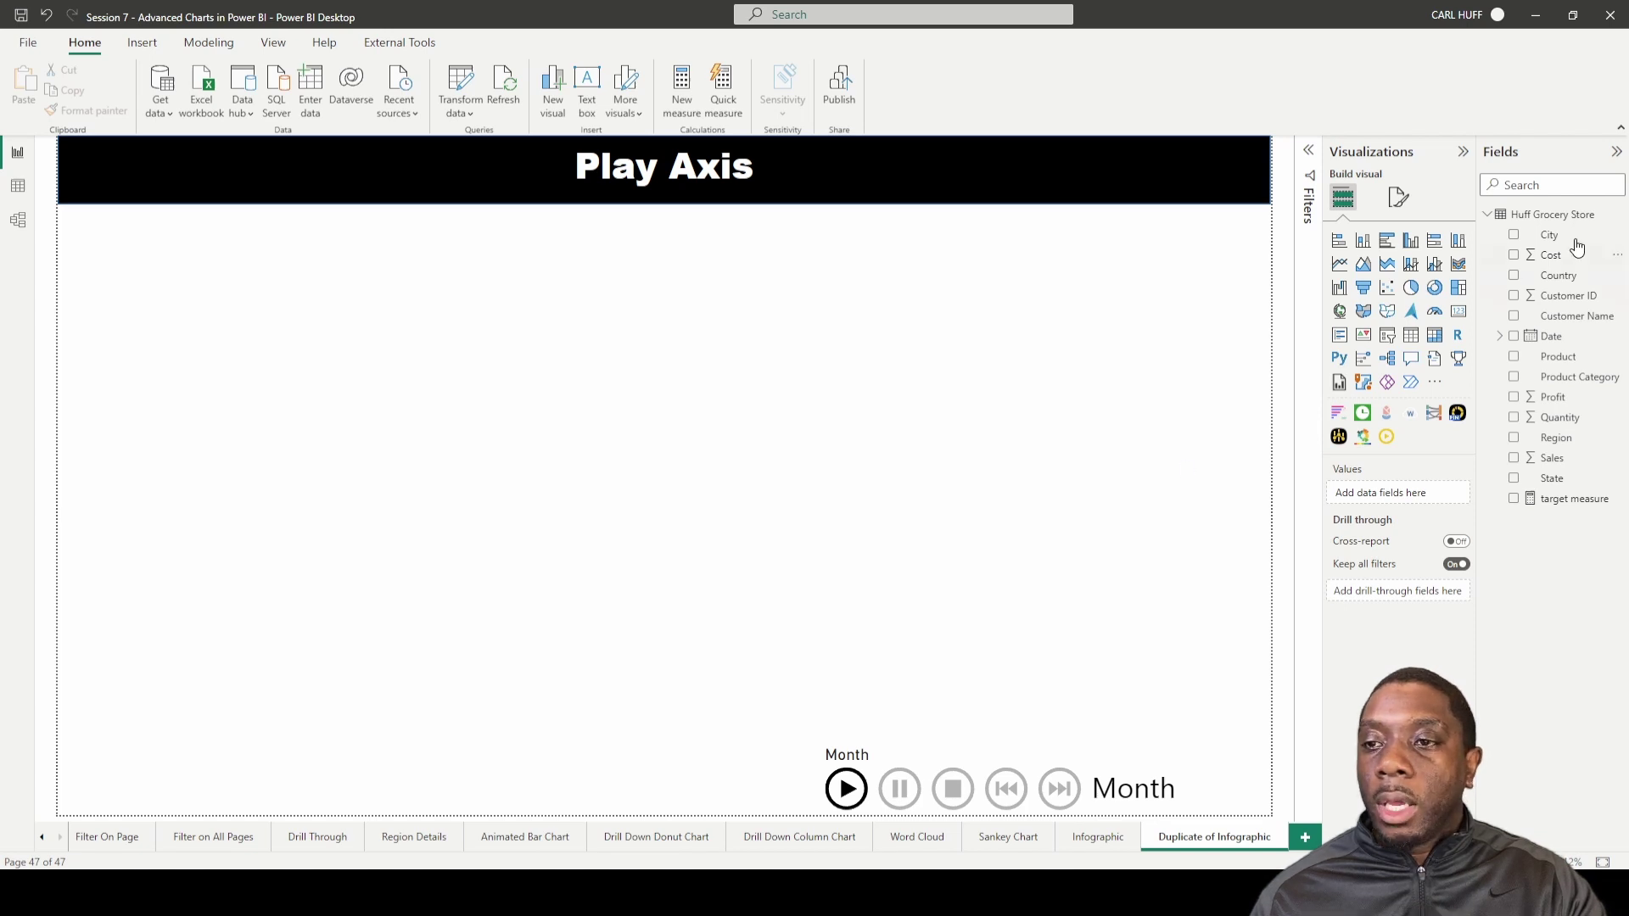
Add a tall pie chart on the left half and an empty multi-row card beside it
left_click(1411, 289)
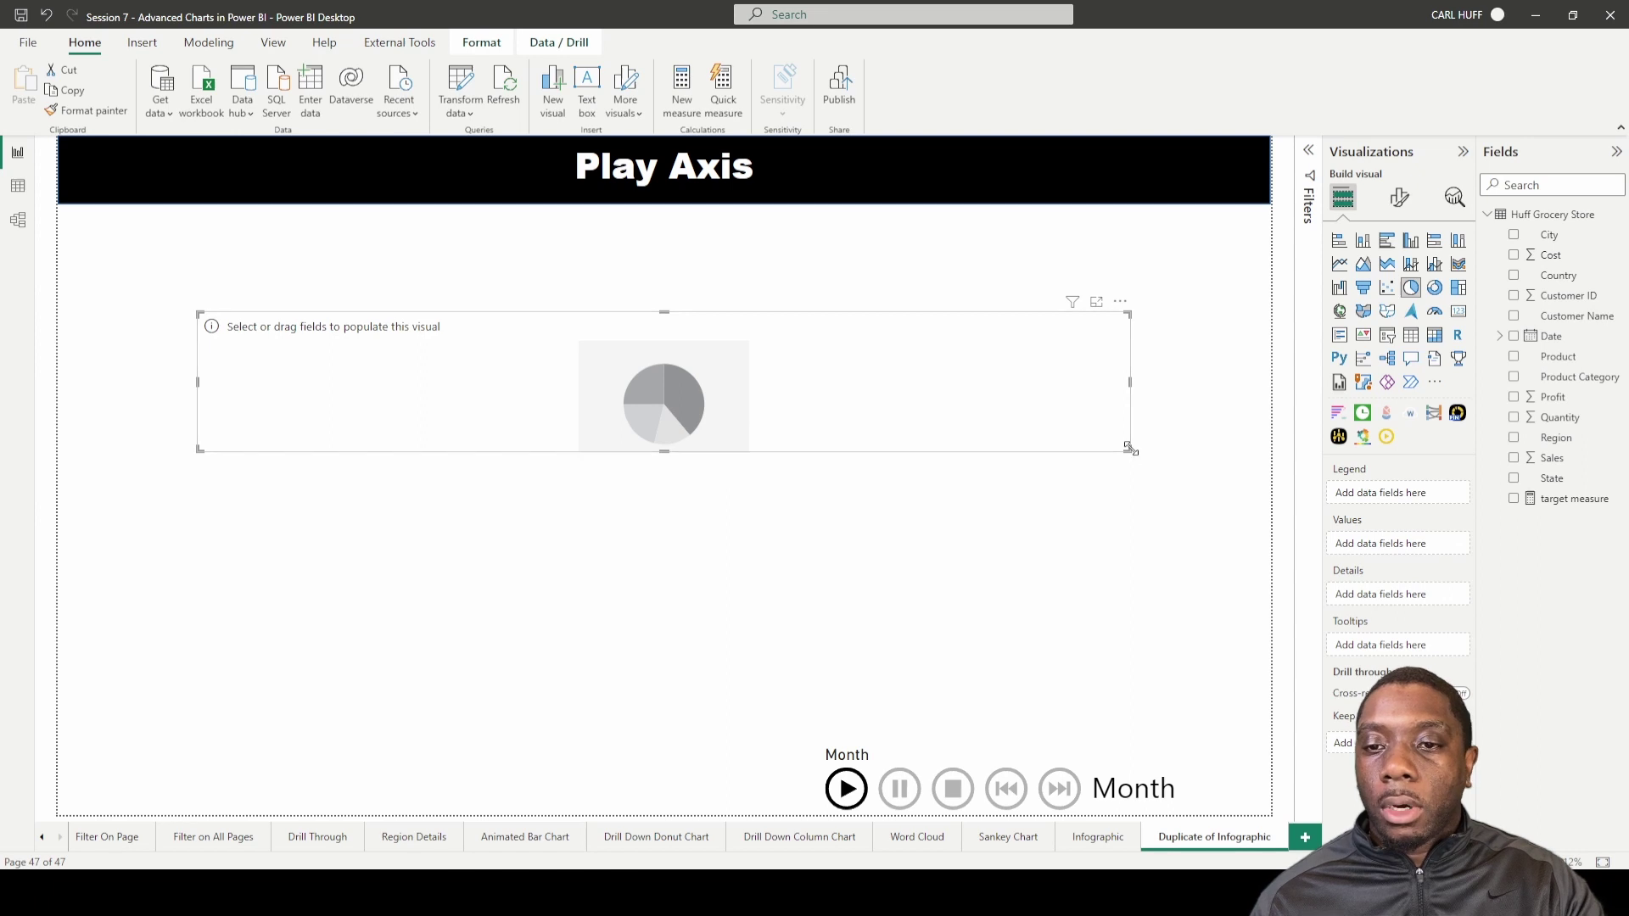
left_click_drag(1127, 447, 732, 686)
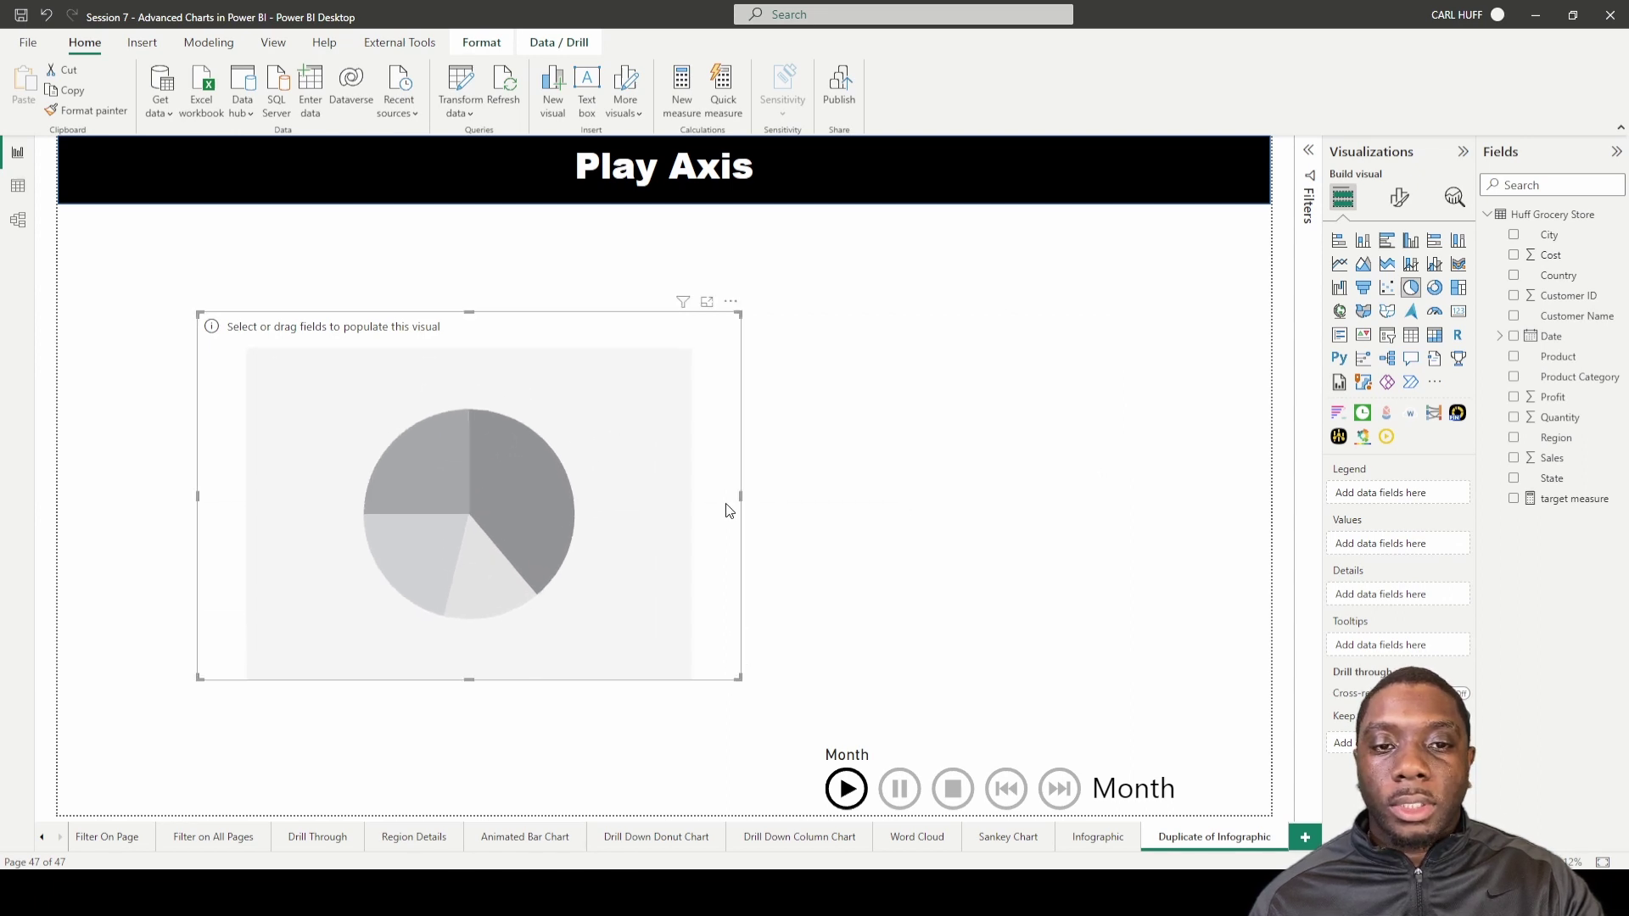
left_click_drag(703, 481, 648, 512)
left_click(1459, 311)
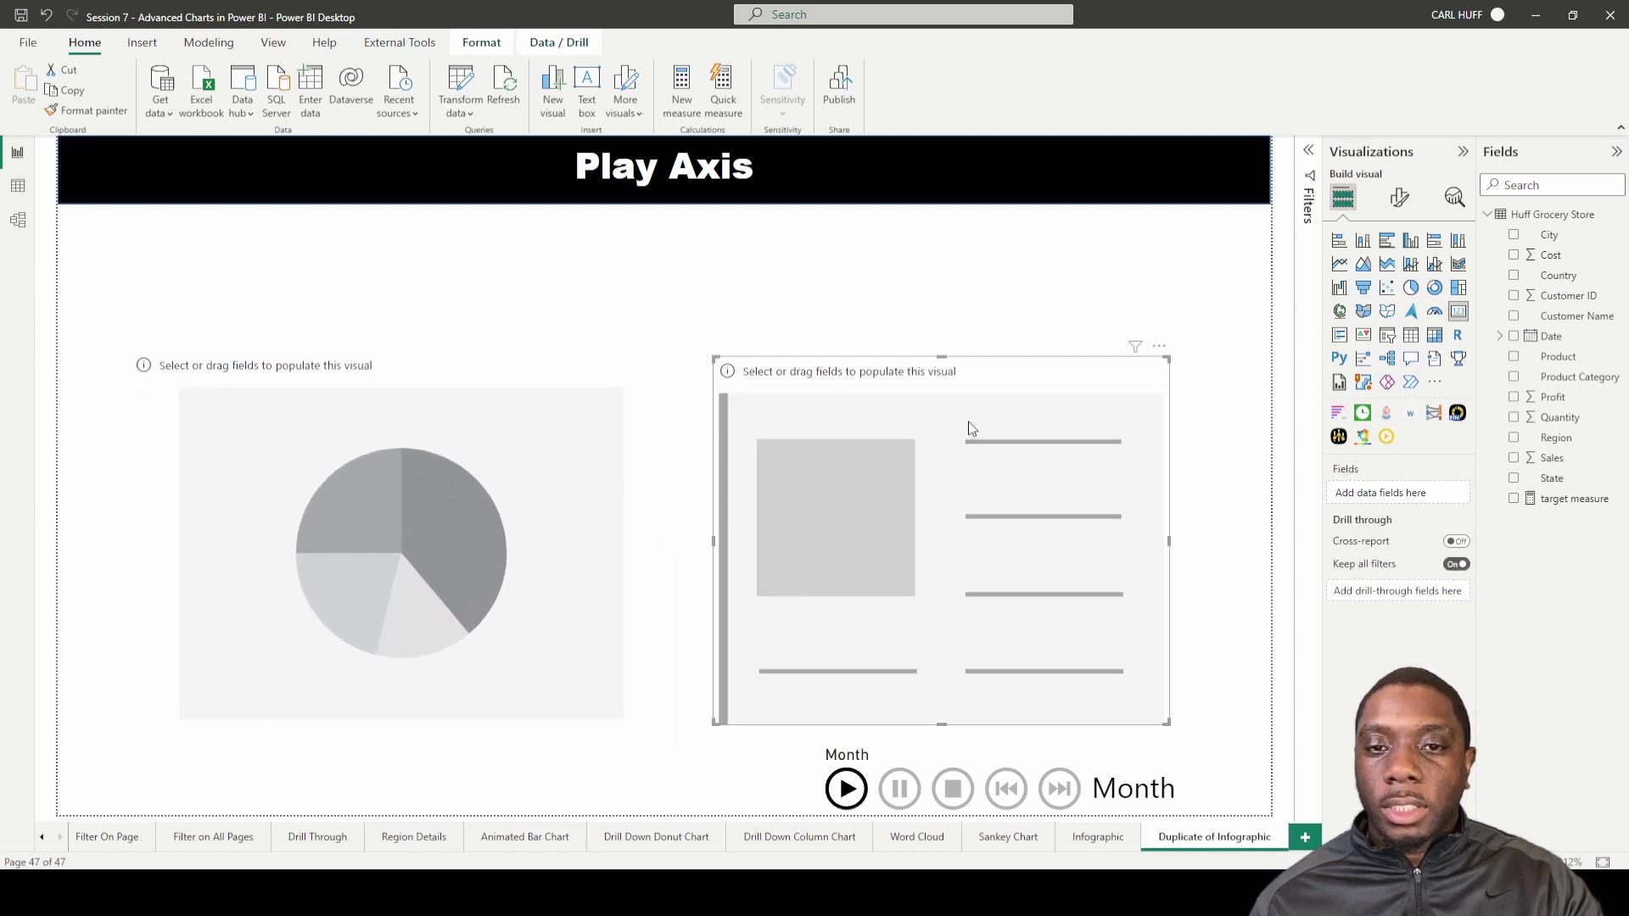
Make the pie show Count of State by Region and the card show Sum of Sales ($36.43K)
left_click(501, 445)
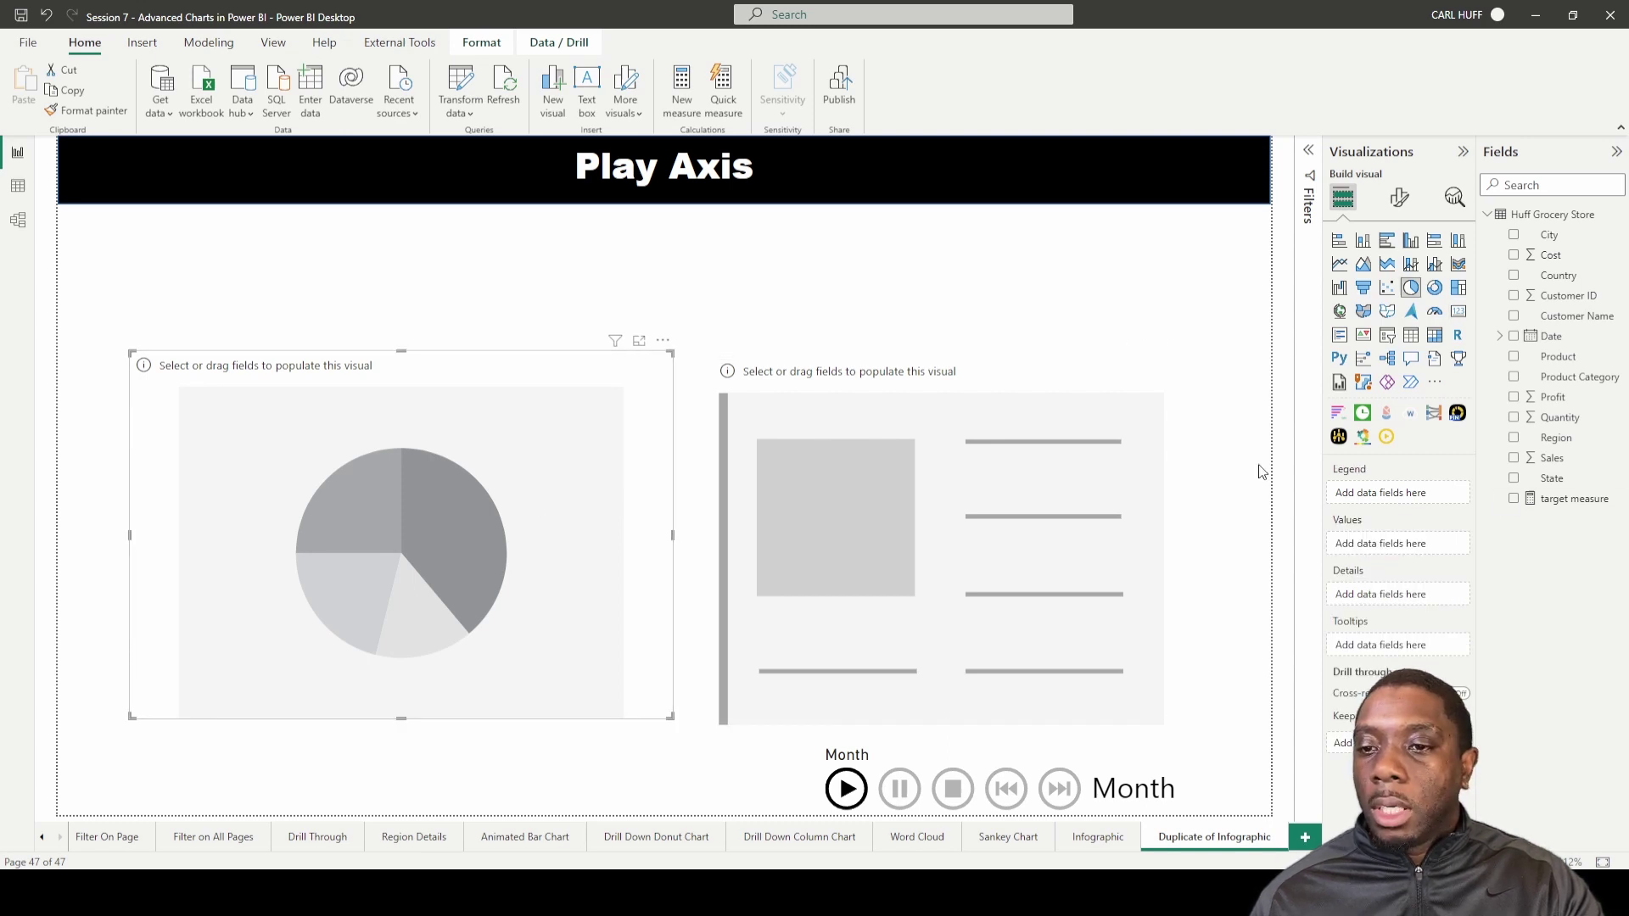
left_click(1514, 438)
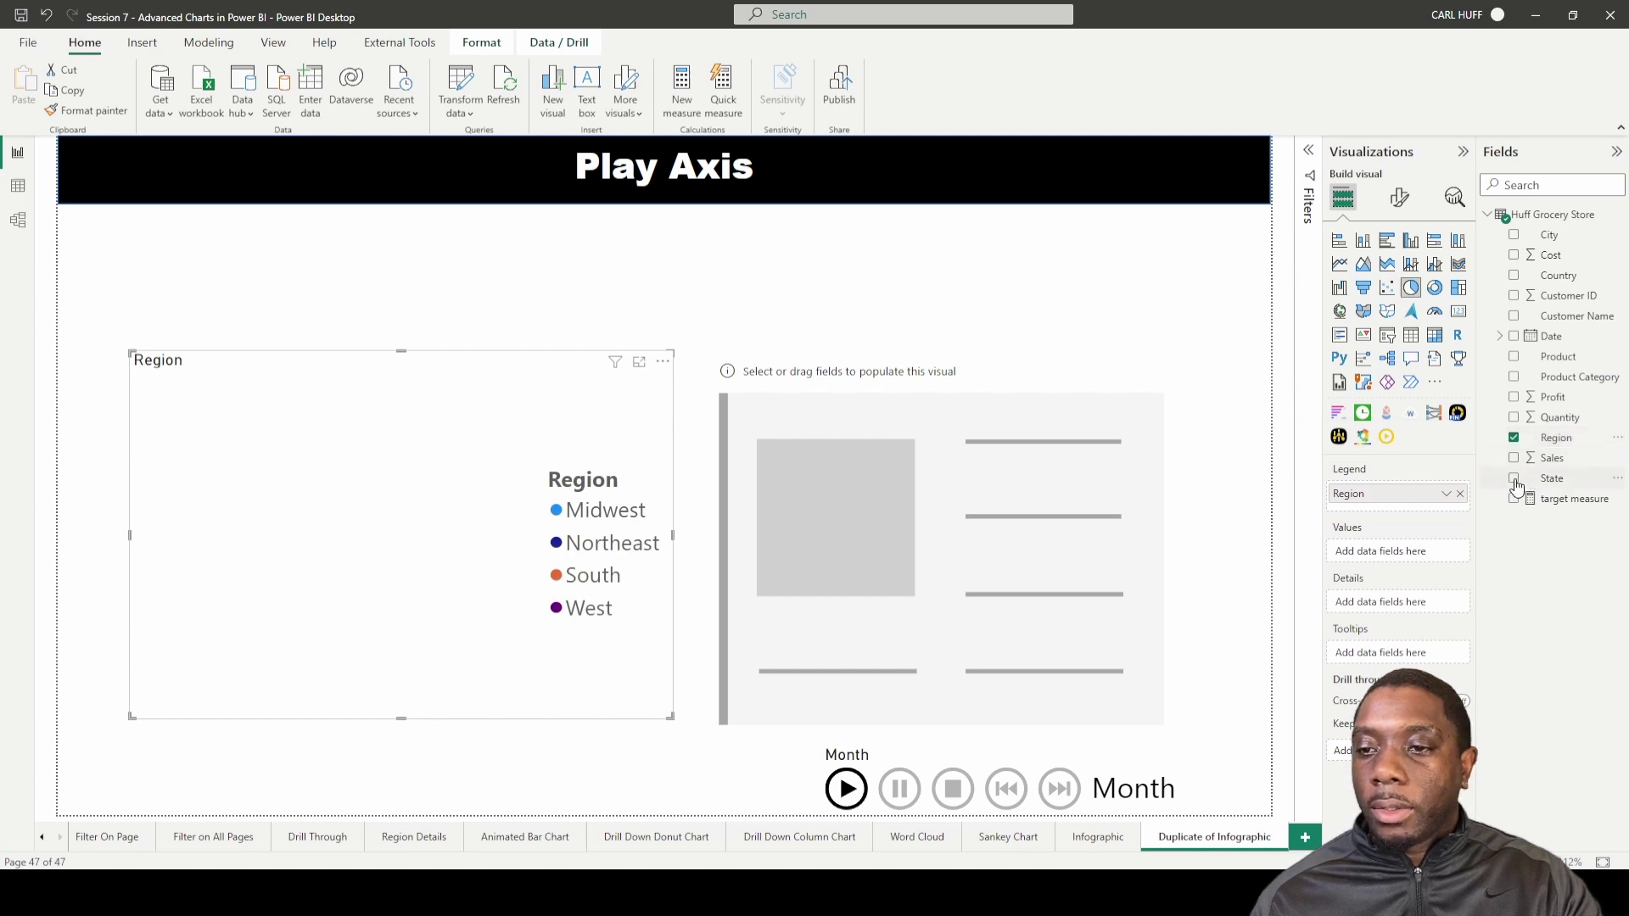
left_click(1514, 479)
left_click_drag(1358, 603, 1389, 552)
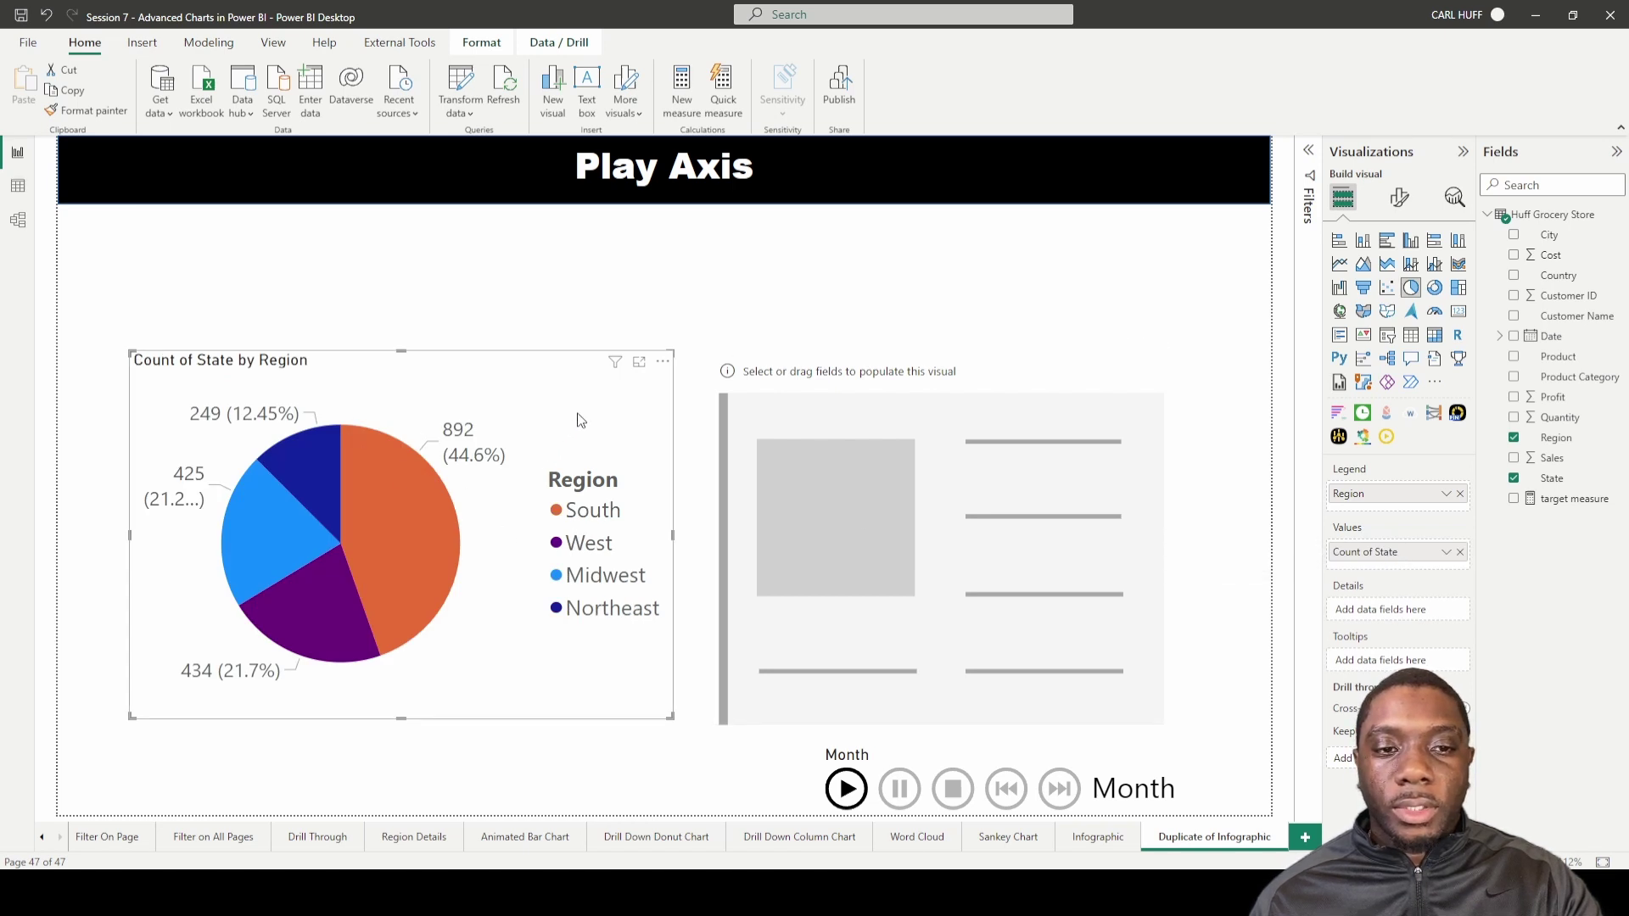
left_click(1014, 424)
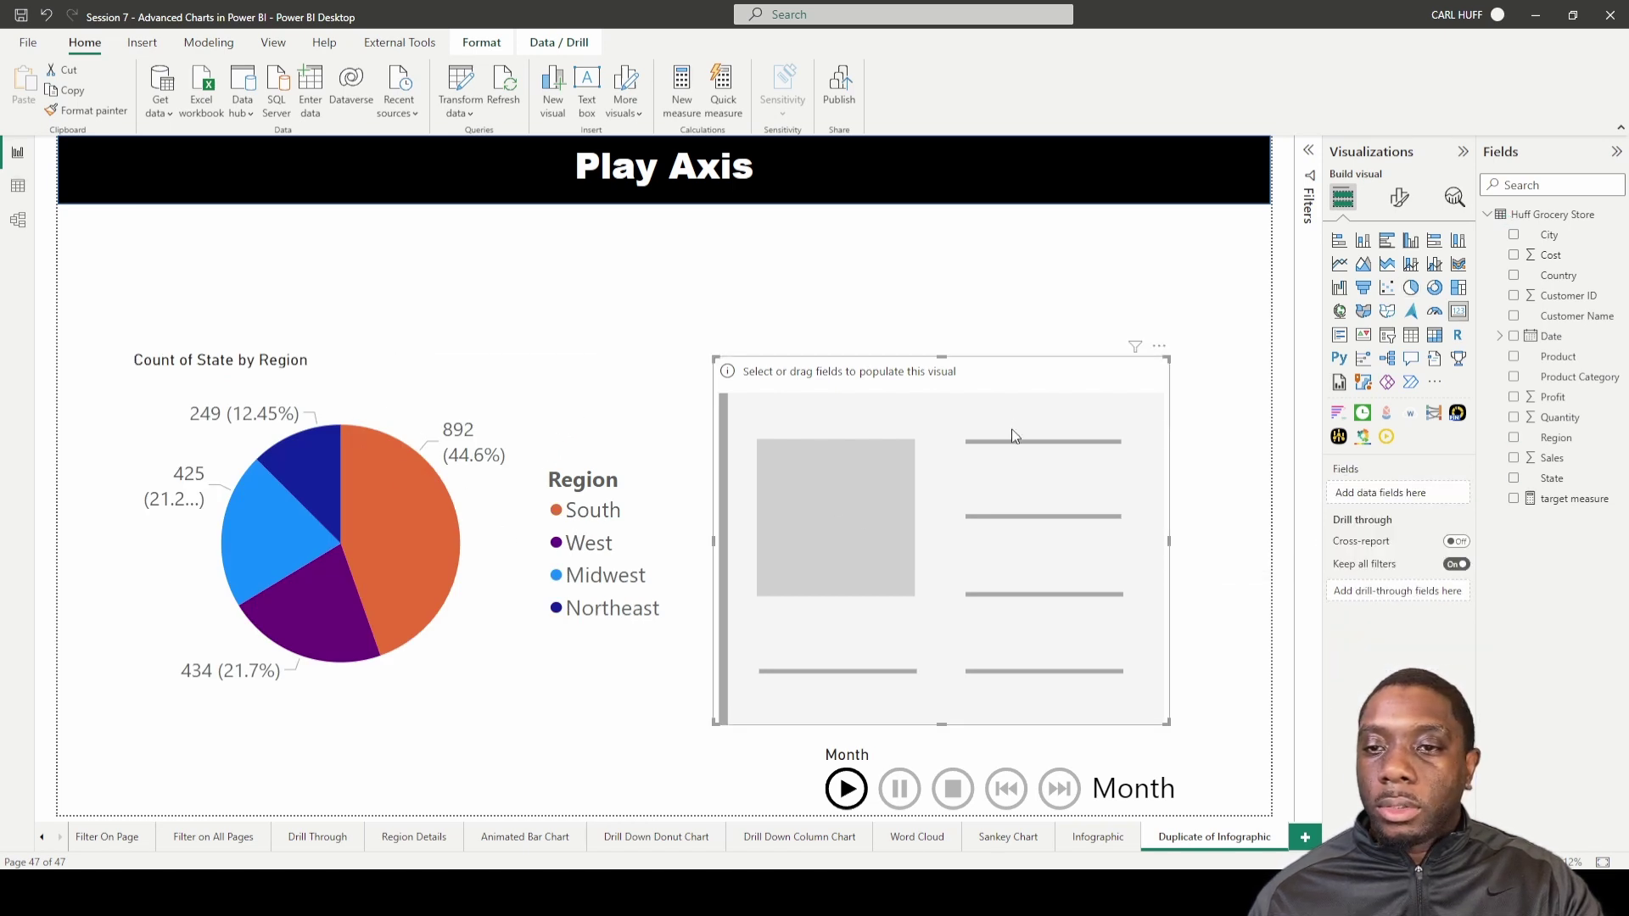
left_click(1514, 461)
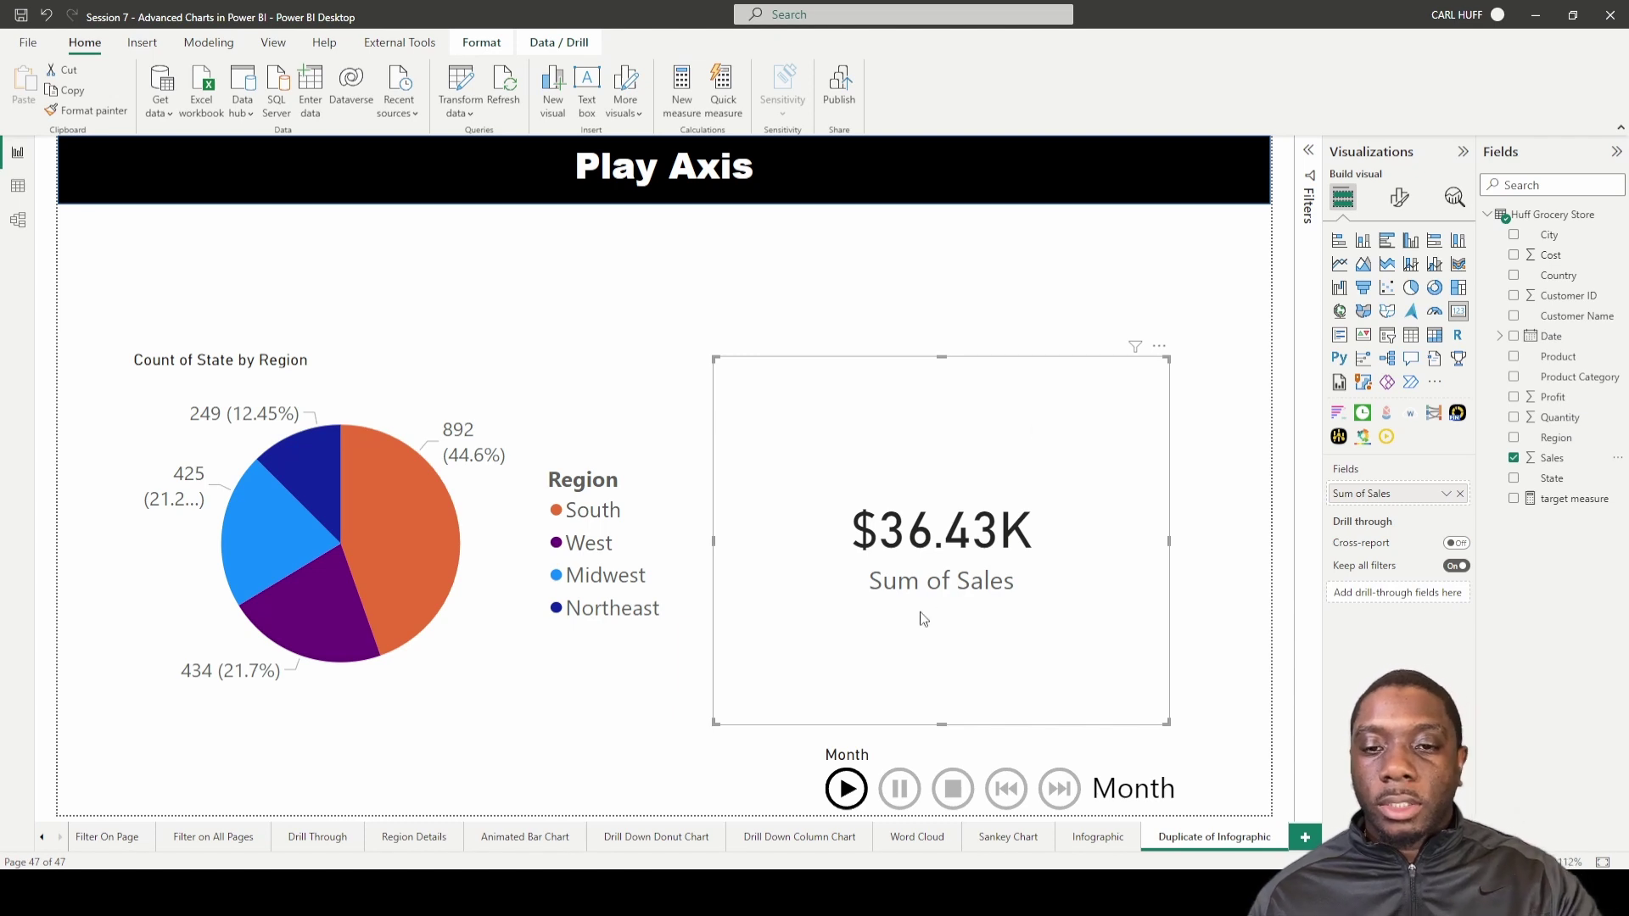
Play the monthly animation, then drill the play axis up twice to Year and play yearly
left_click(676, 756)
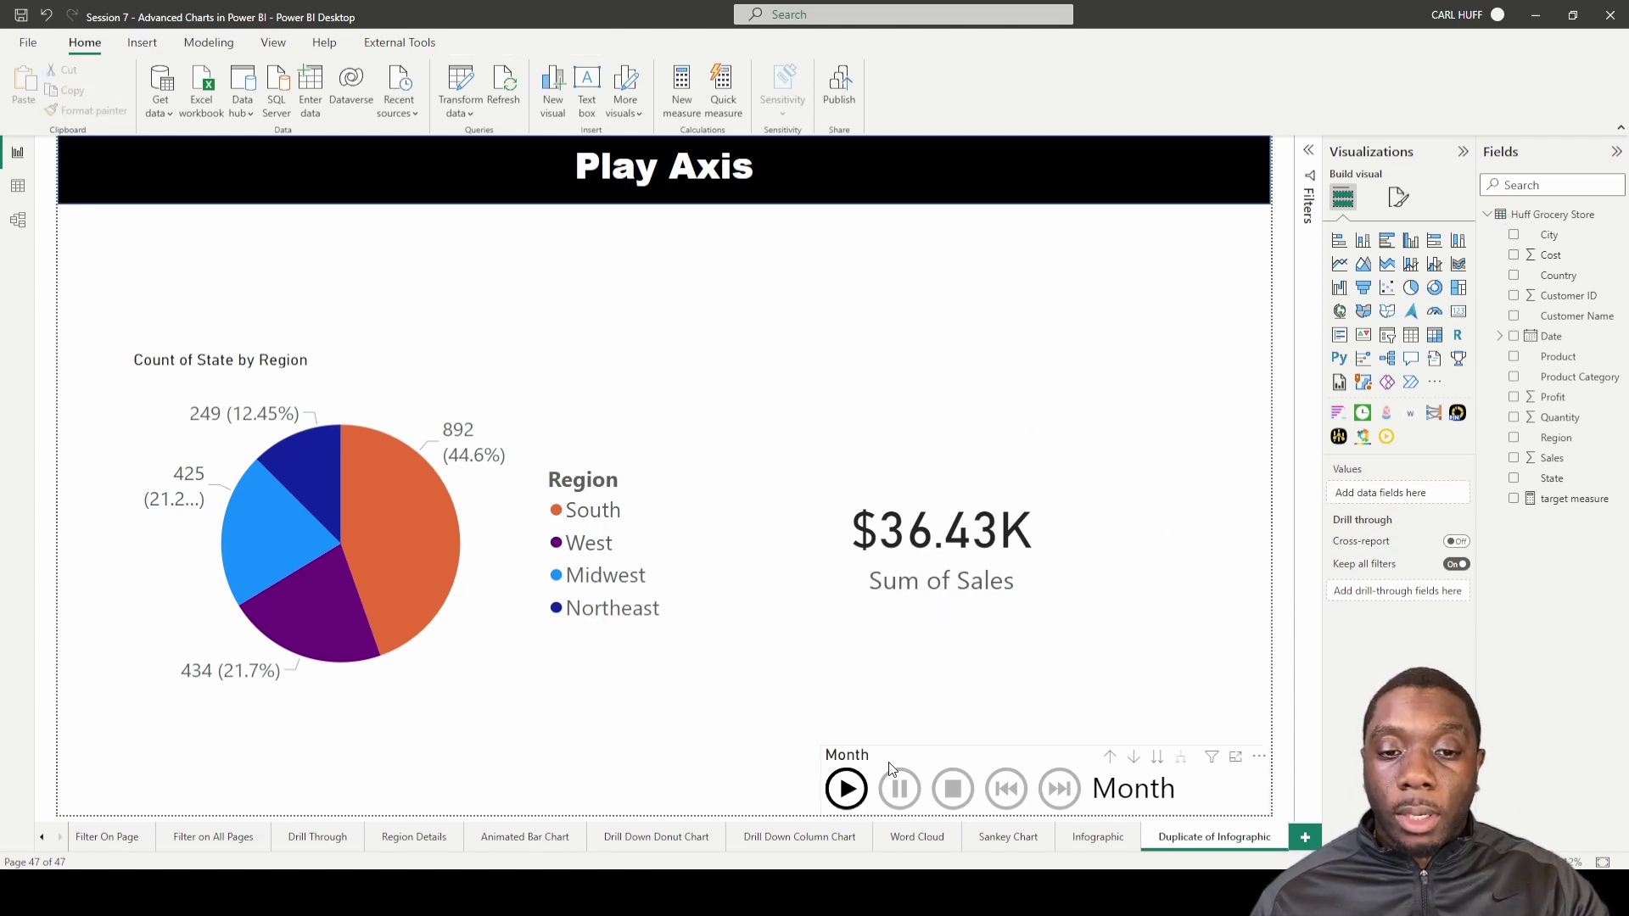
left_click(847, 791)
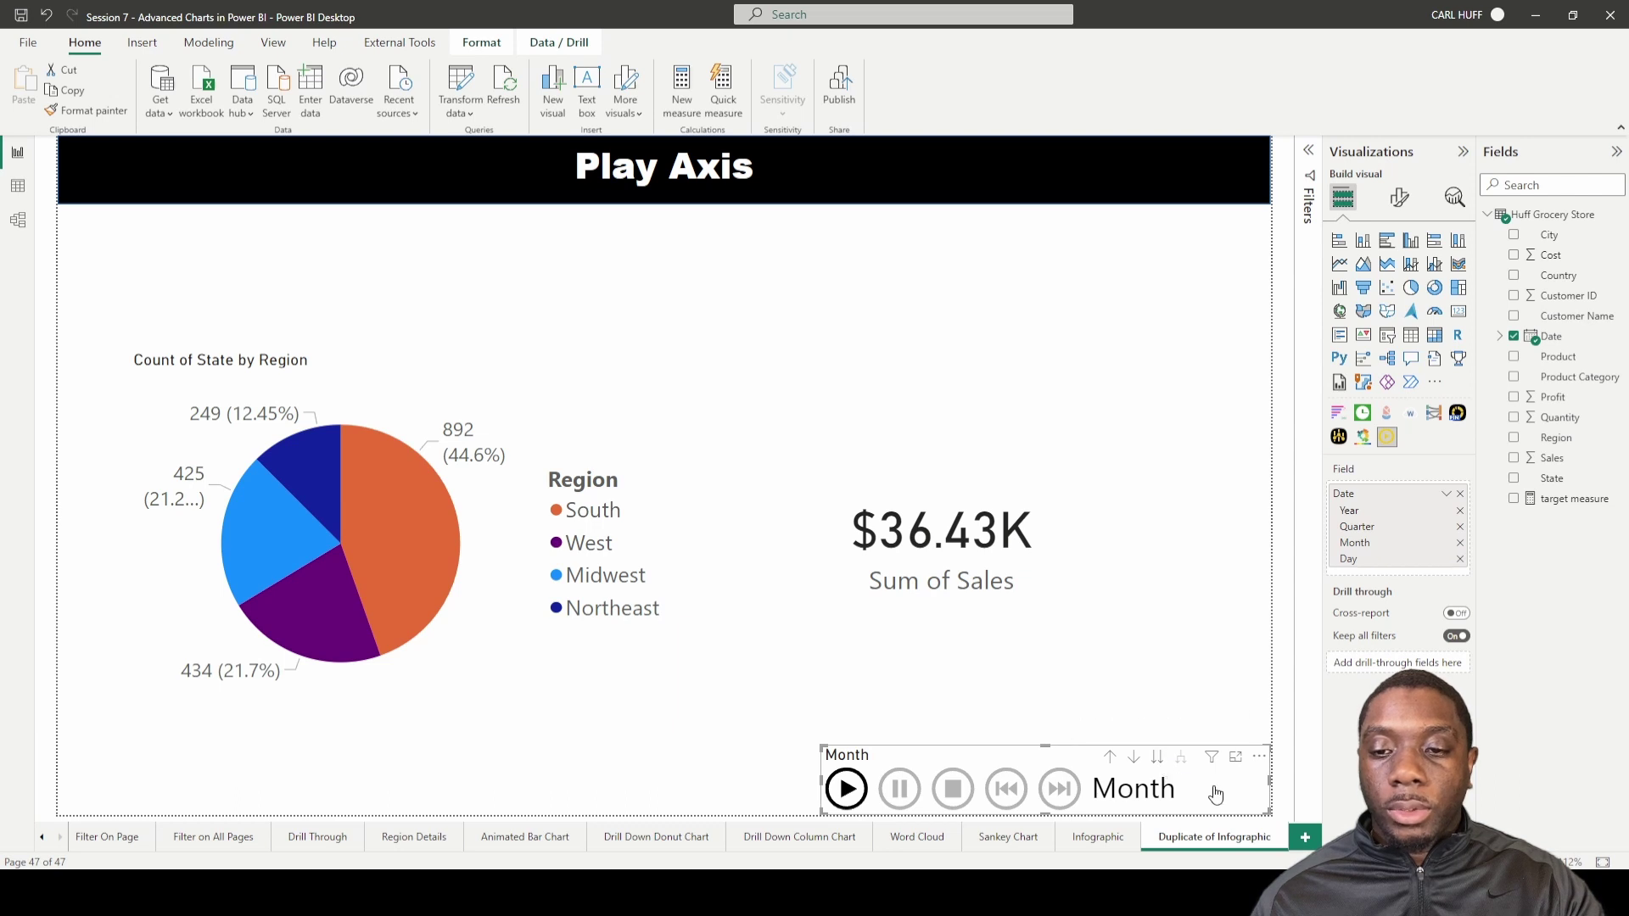
left_click(1113, 761)
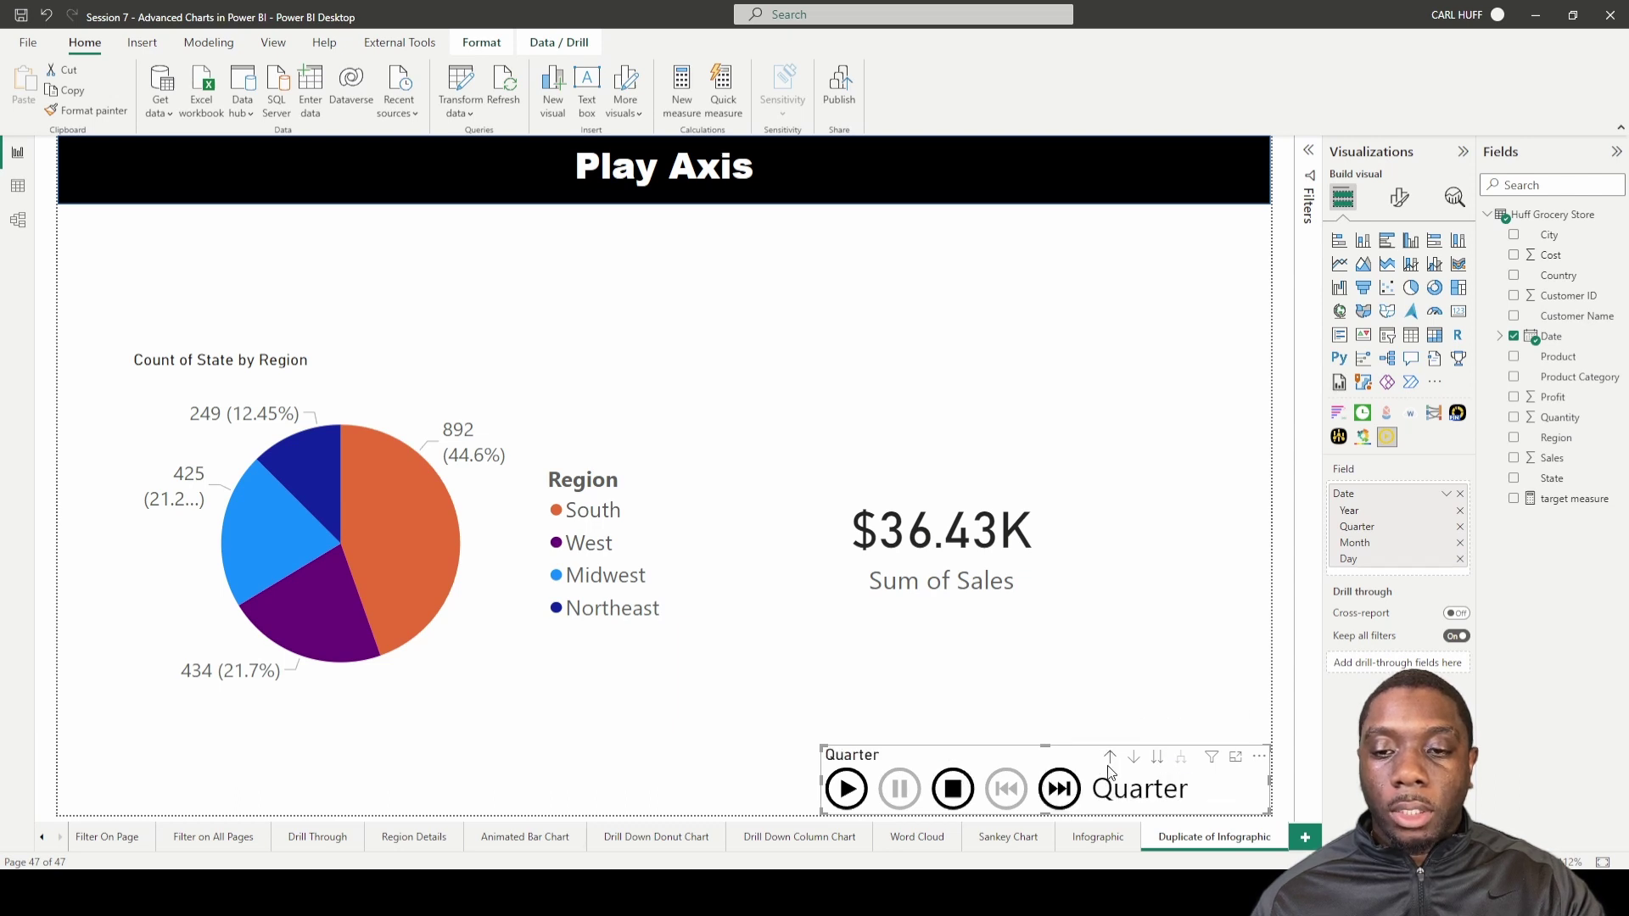
left_click(1112, 761)
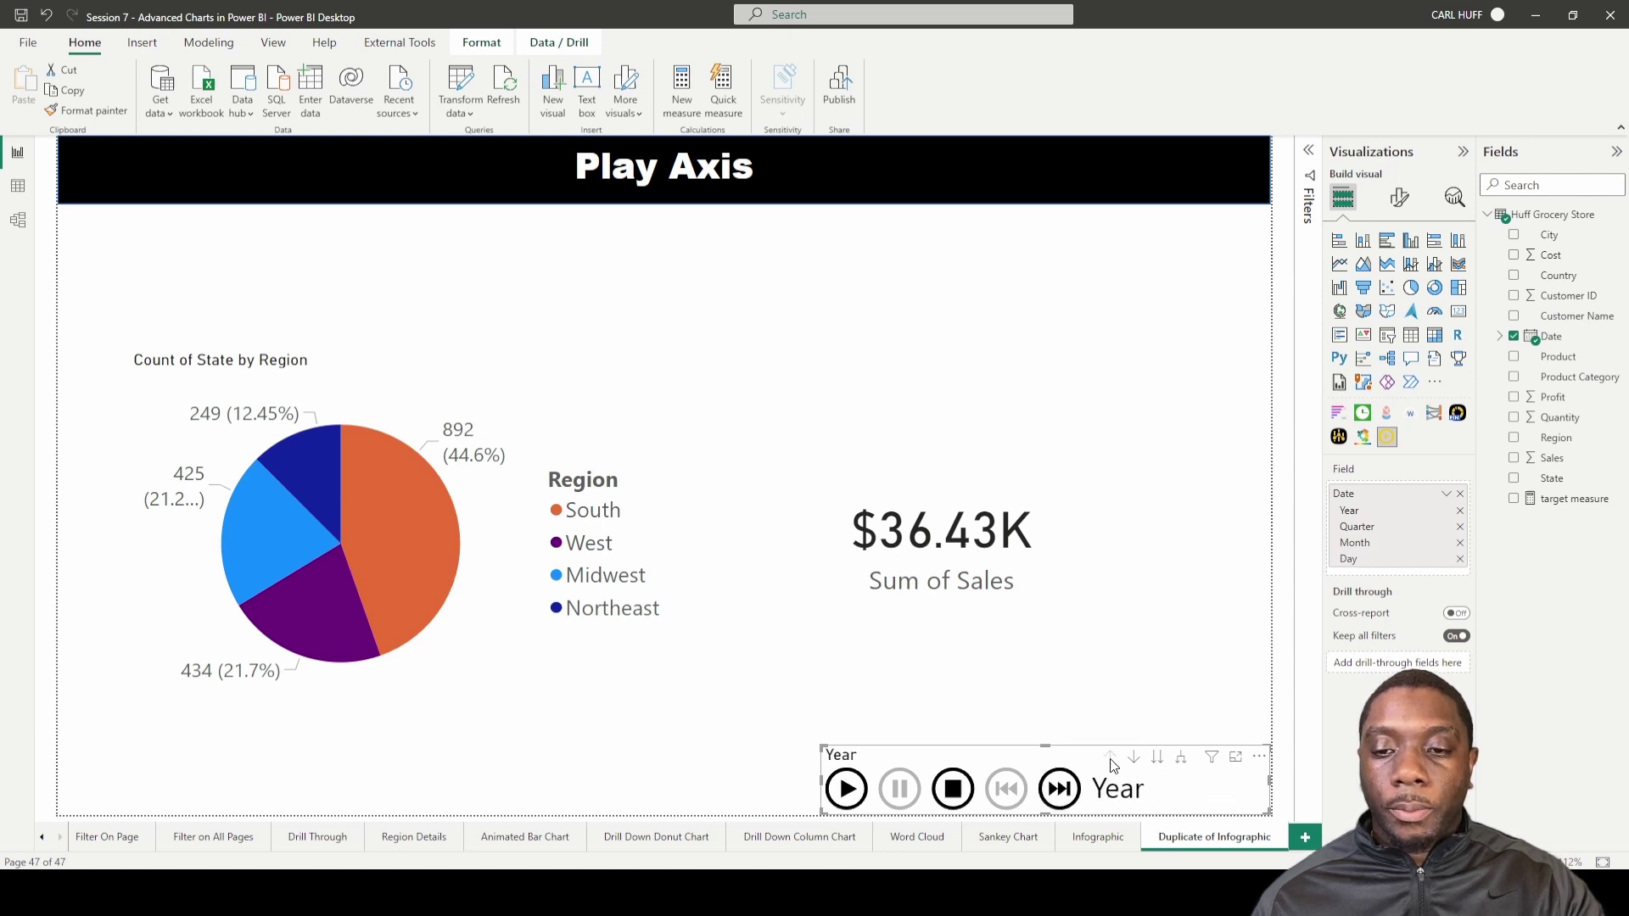
left_click(848, 792)
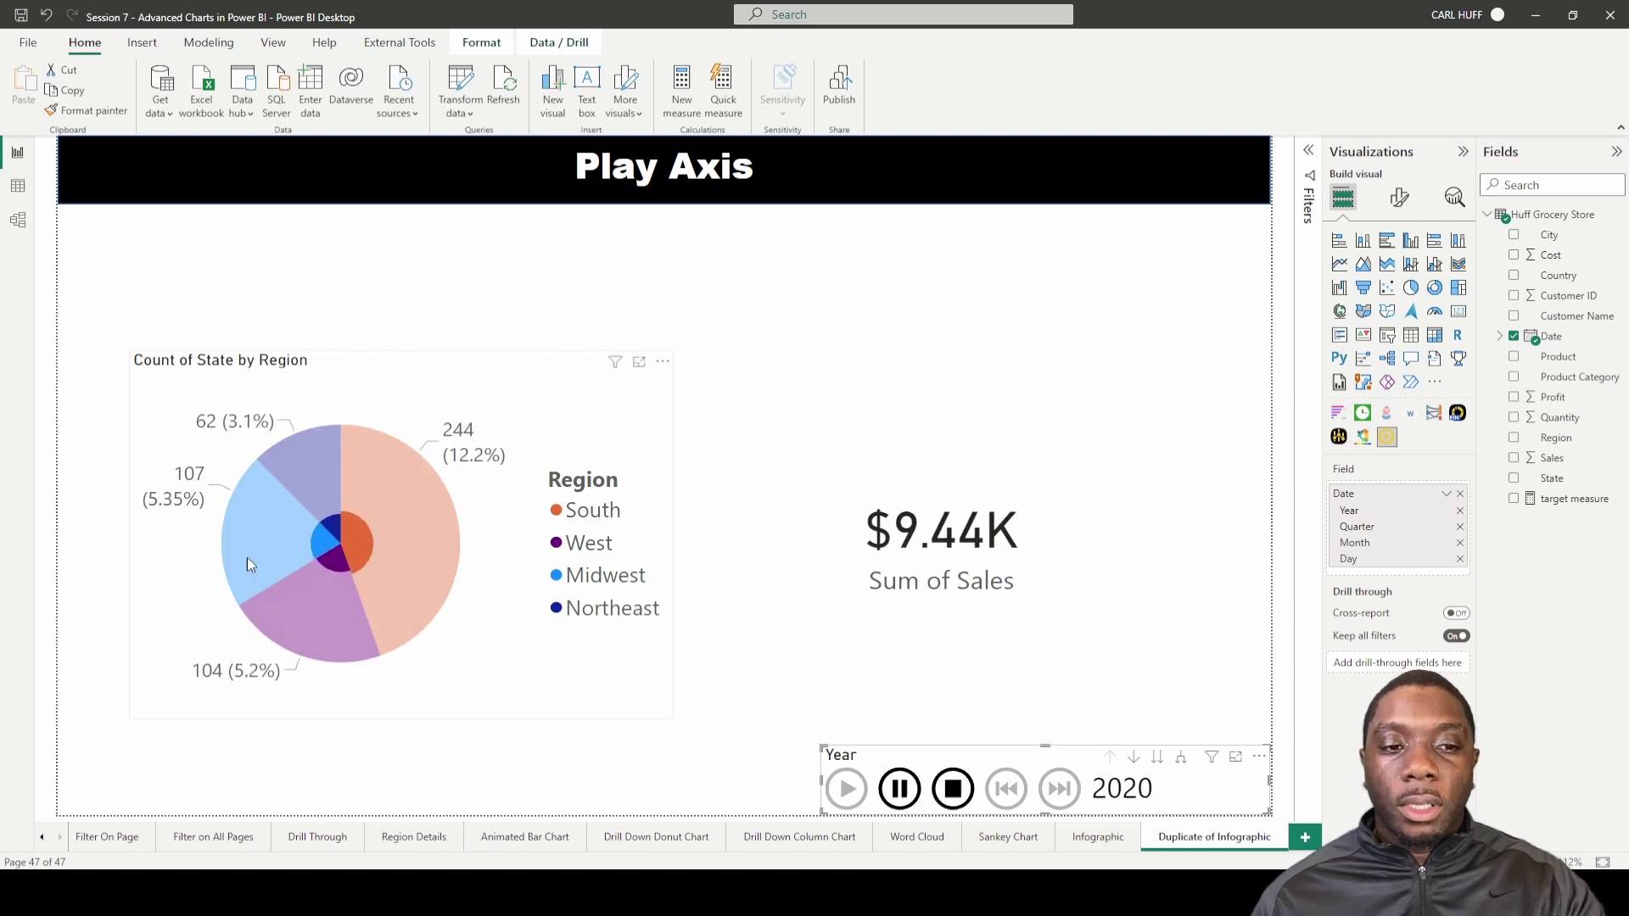
mouse_move(377, 557)
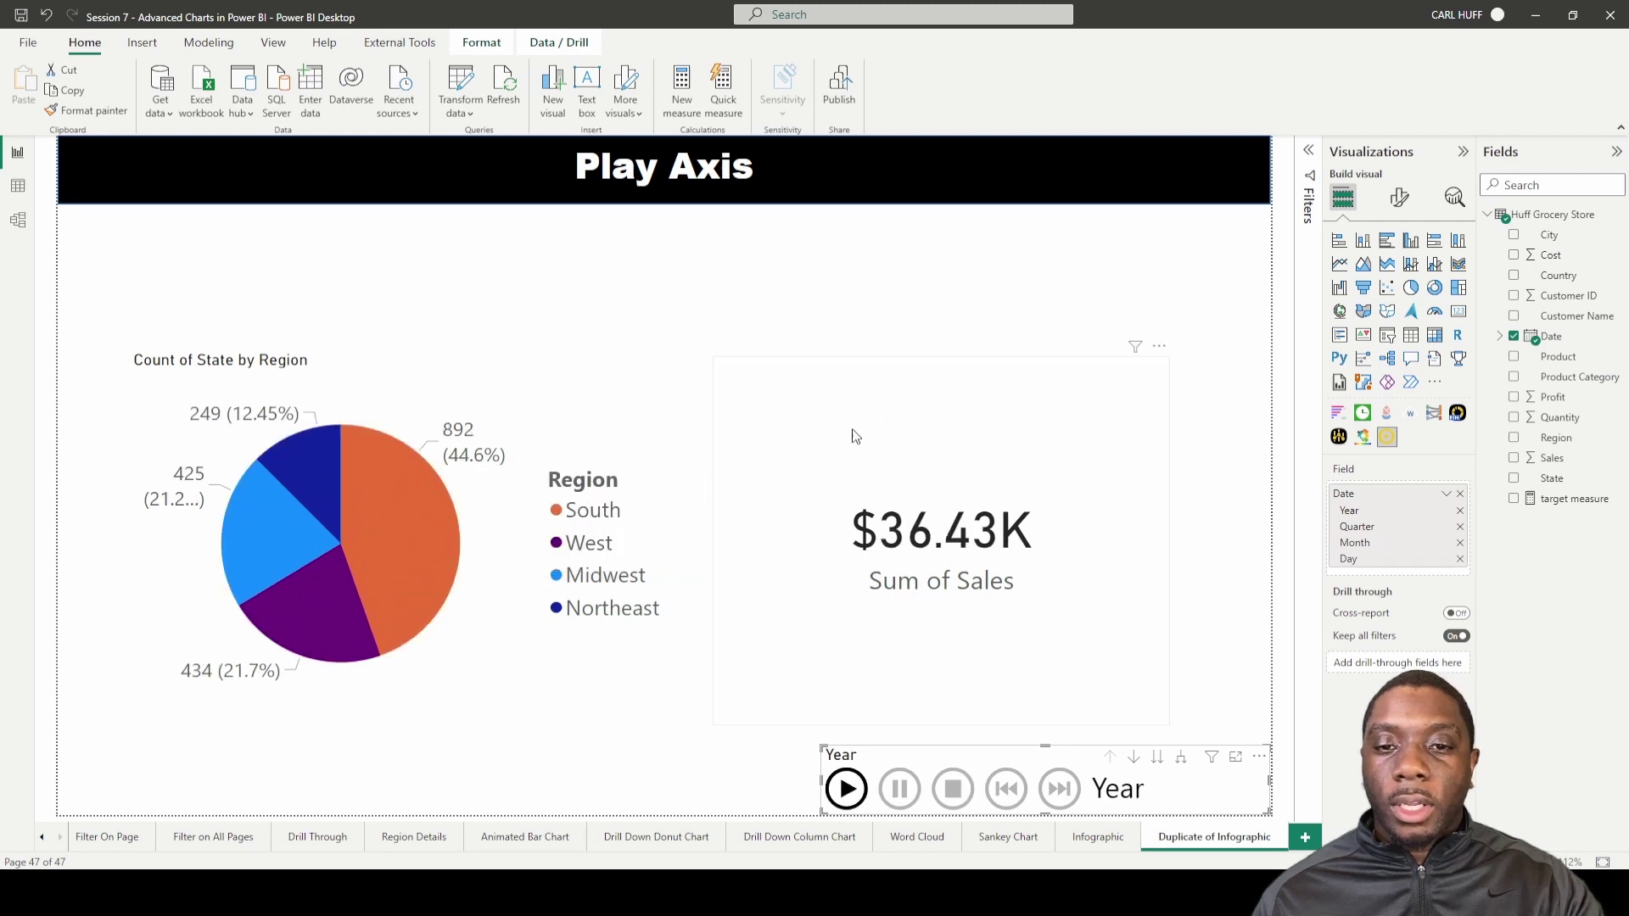
Remove the Sum of Sales card from the page
left_click(935, 427)
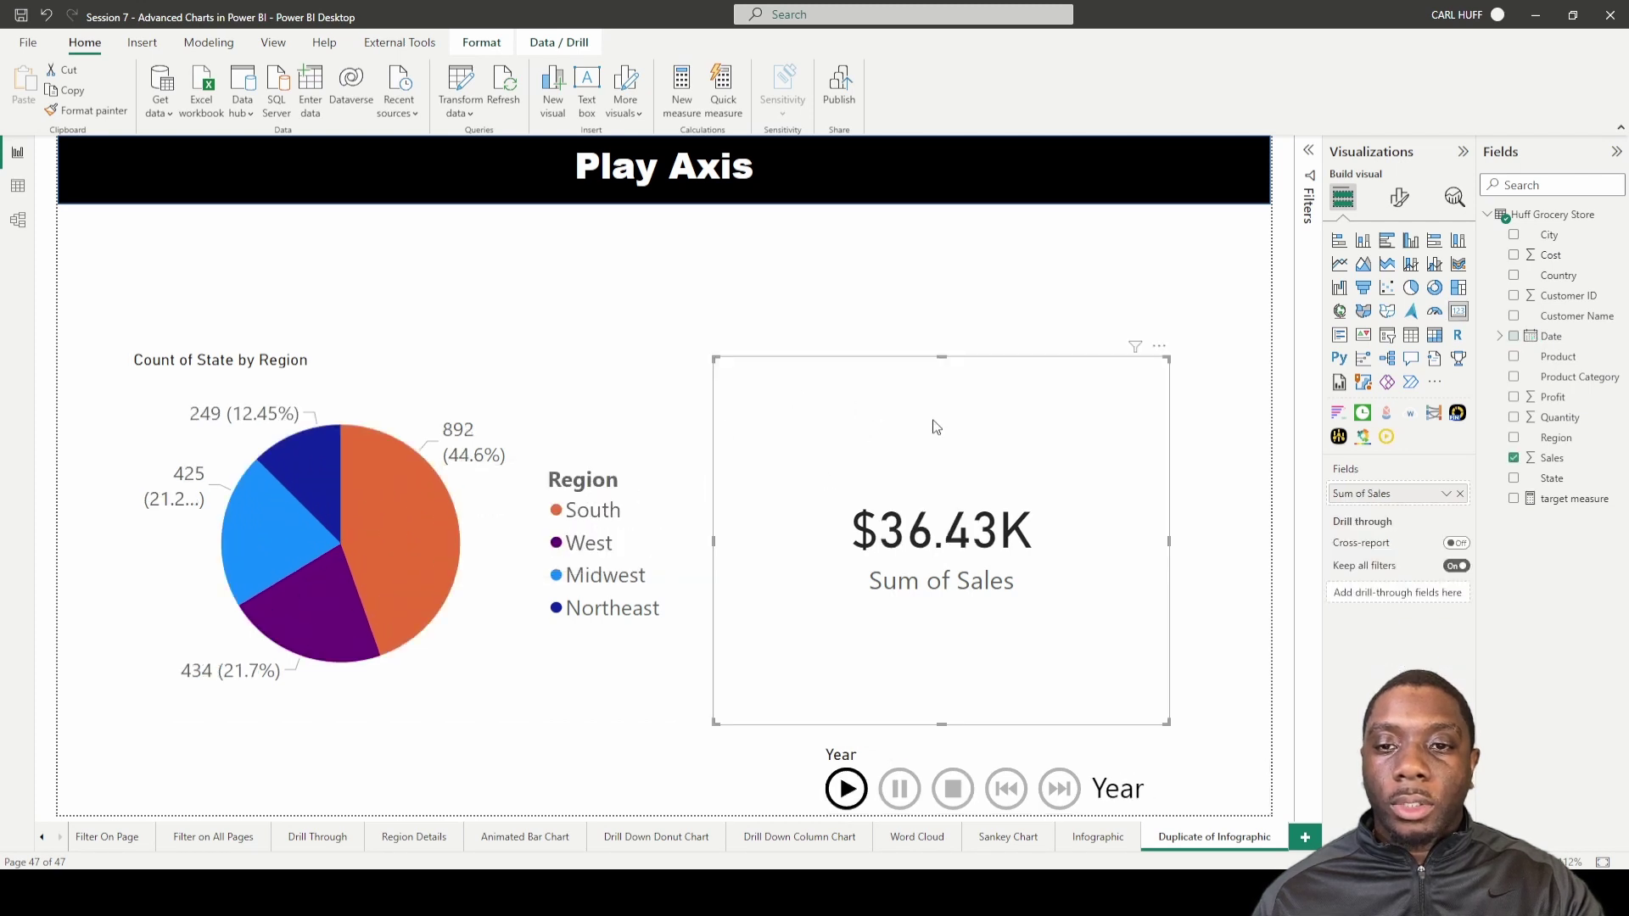
left_click(1159, 350)
left_click(1182, 389)
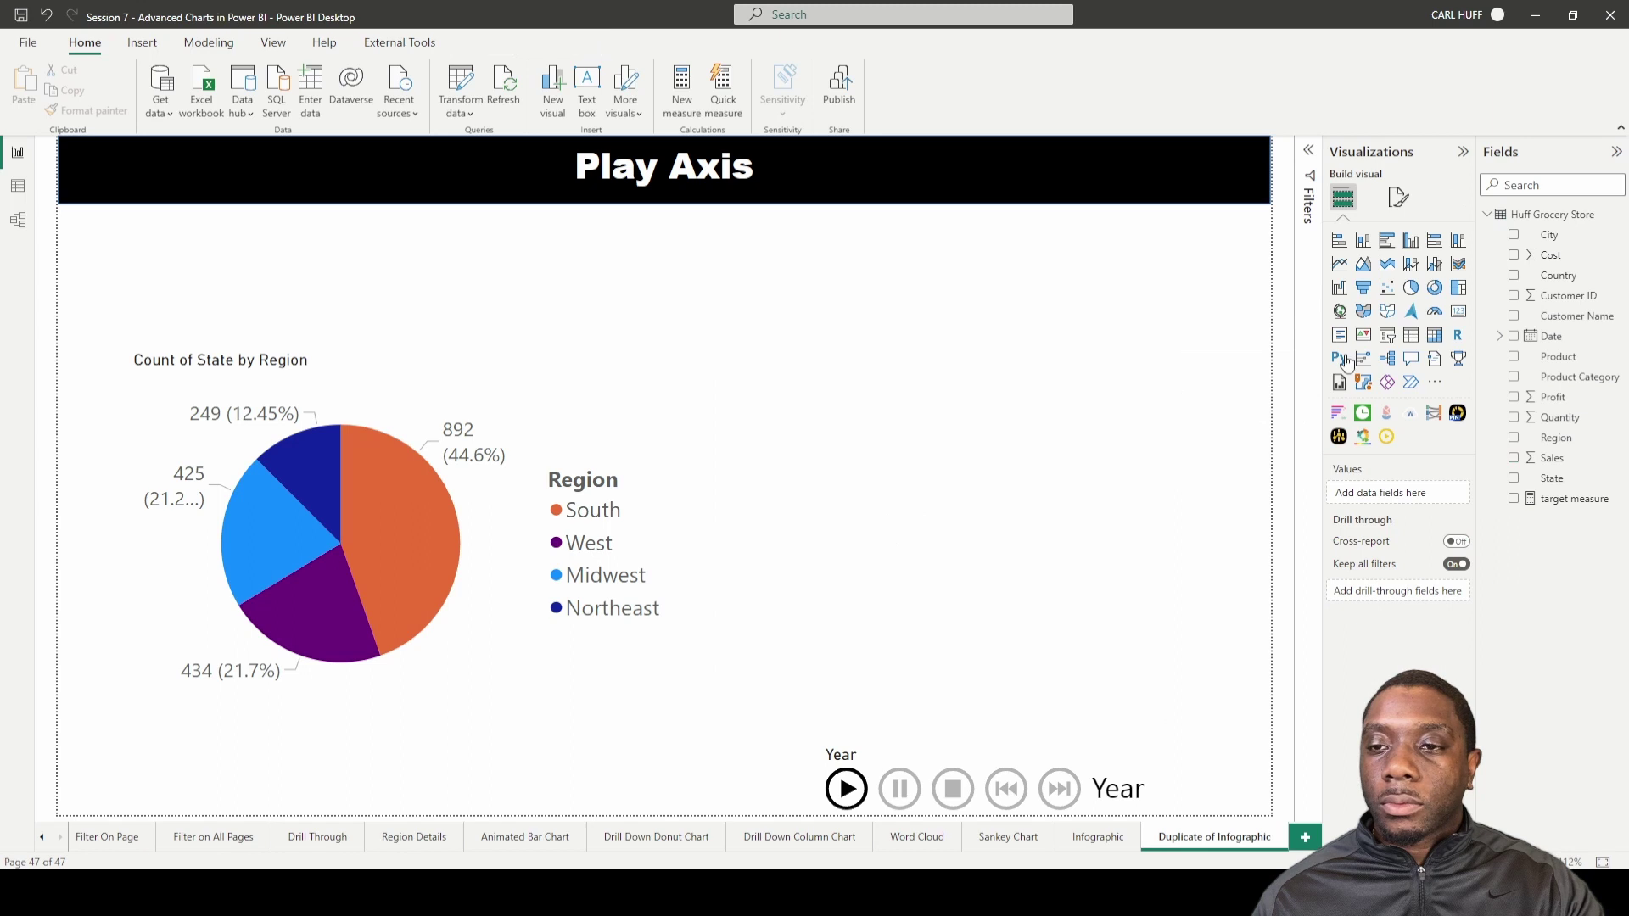
Add a table beside the pie listing individual dates with Sum of Sales, totalling $36,430.71
left_click(1411, 336)
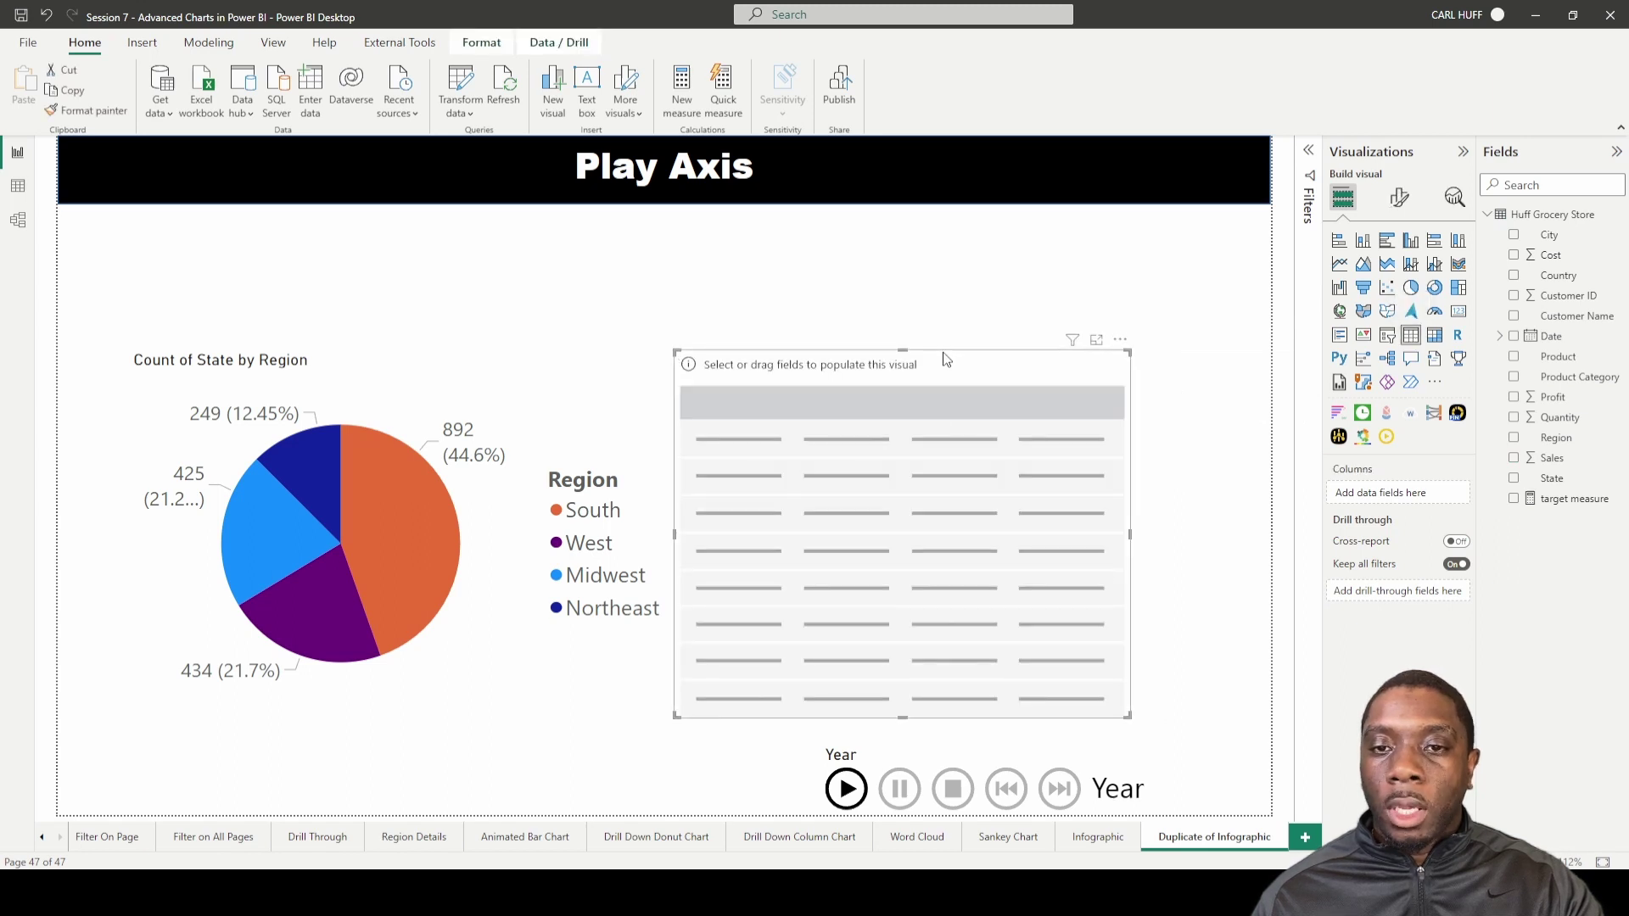
left_click_drag(945, 358, 1010, 360)
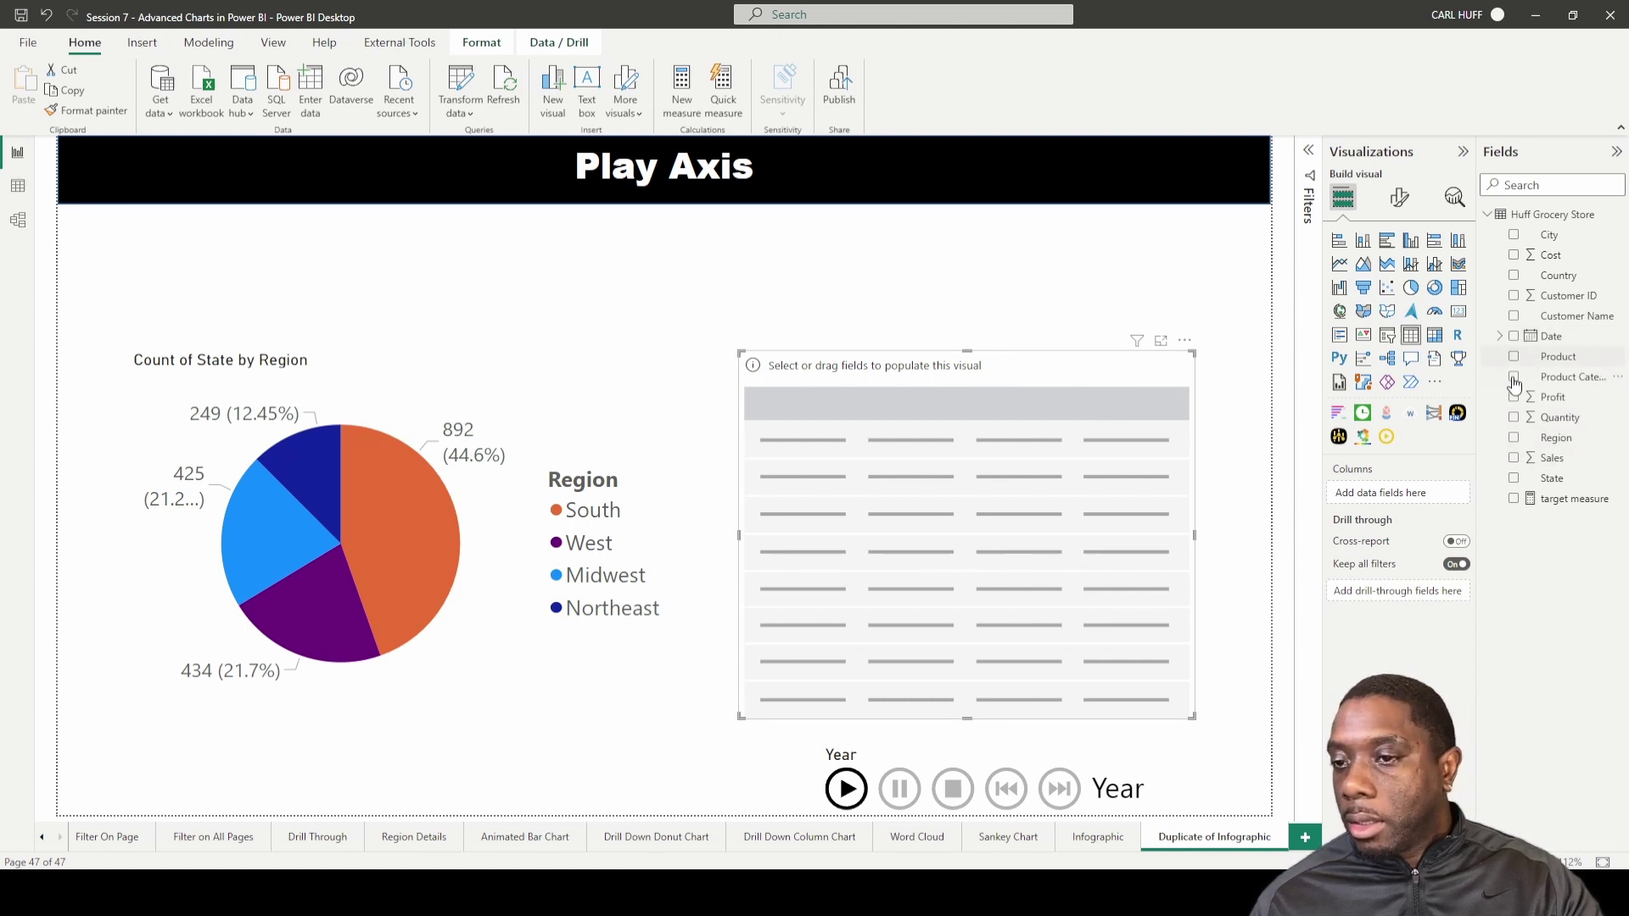
left_click(1514, 336)
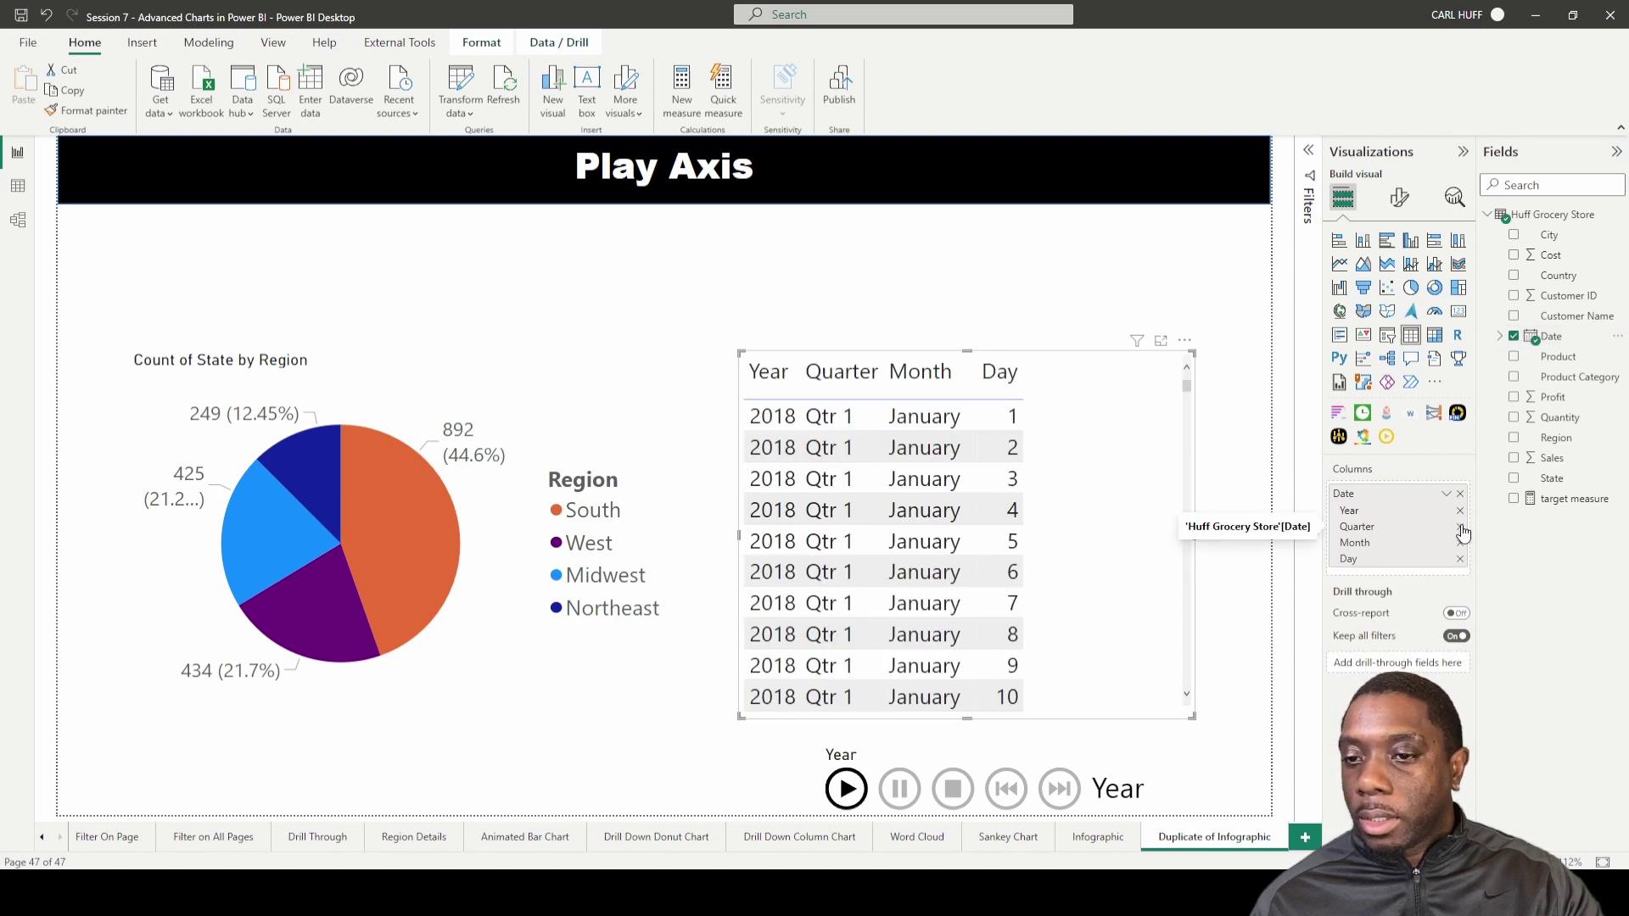
left_click(1461, 527)
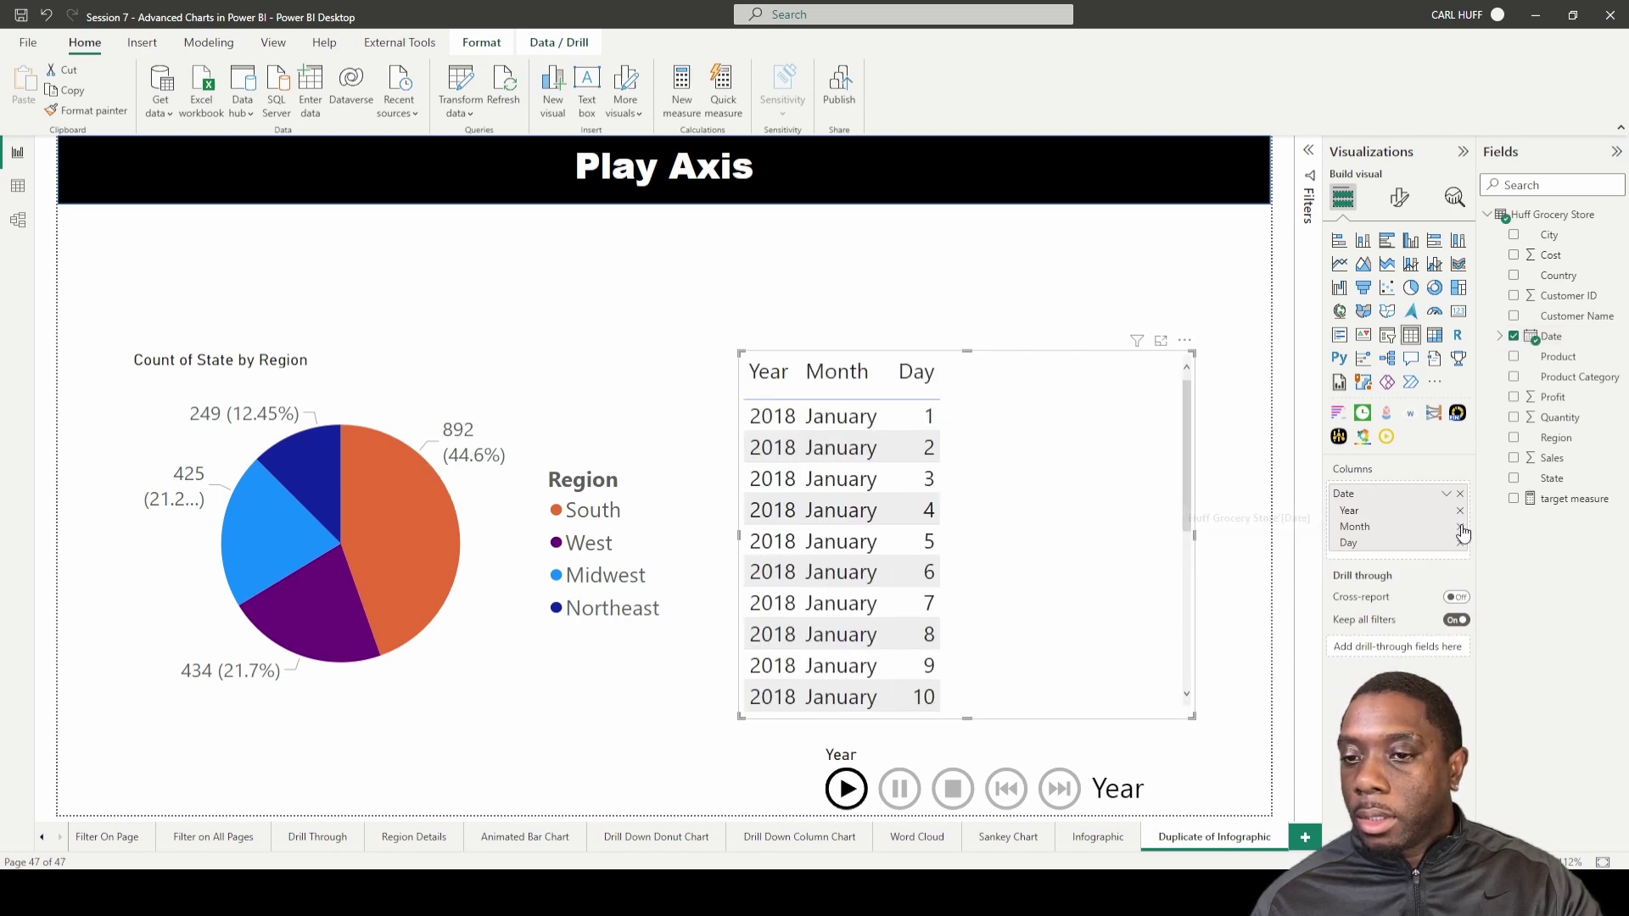
left_click(1447, 494)
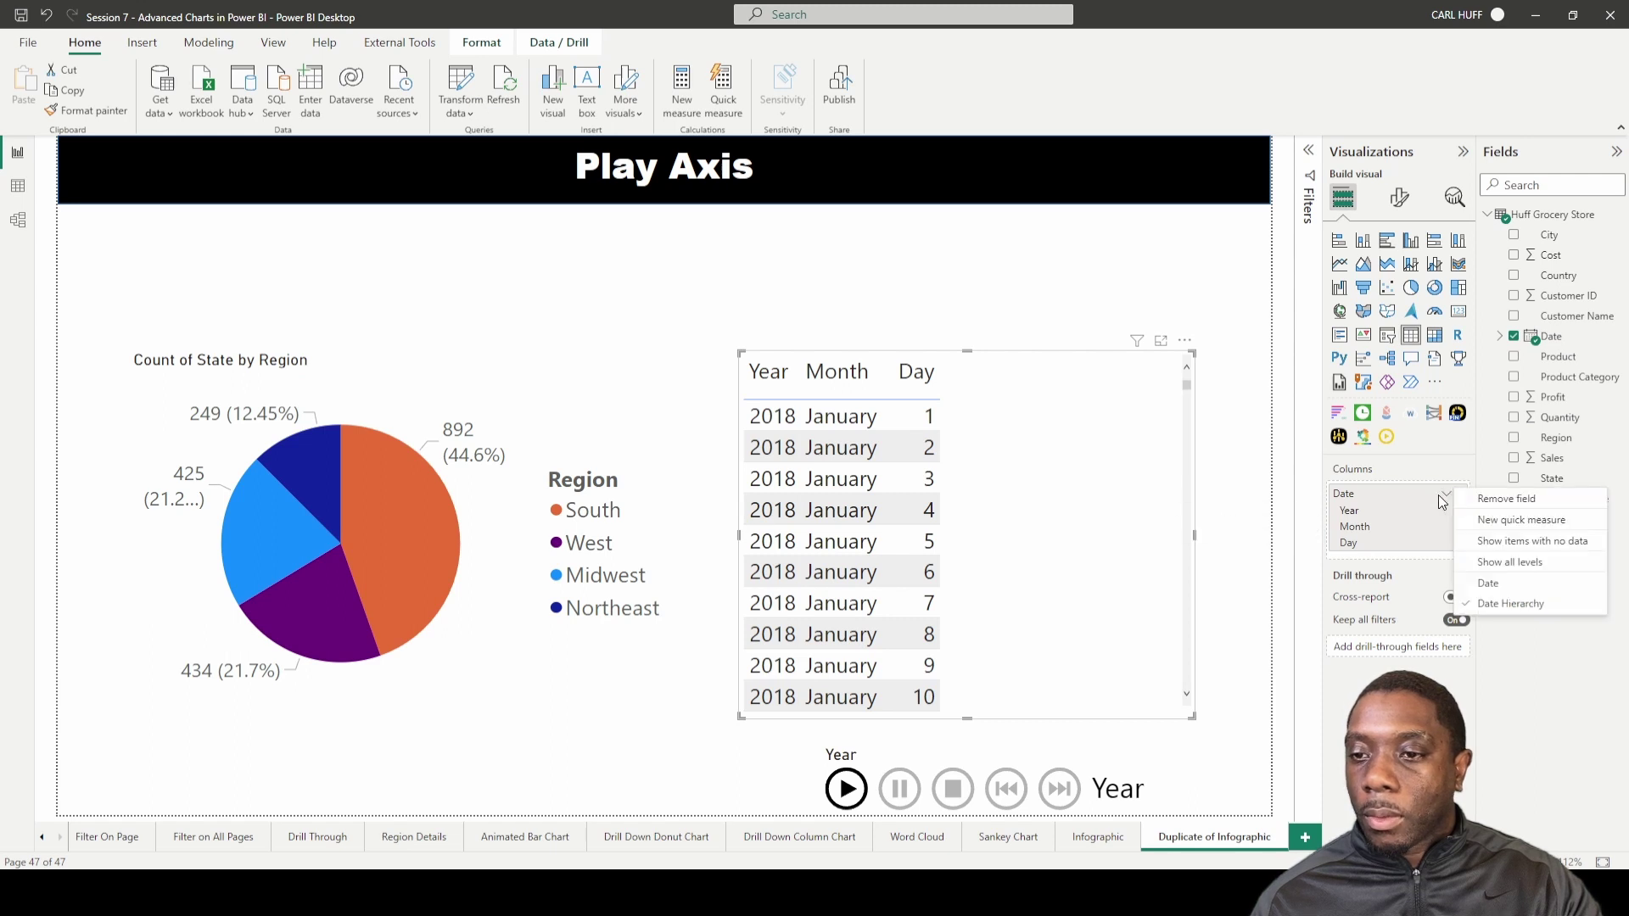
left_click(1492, 585)
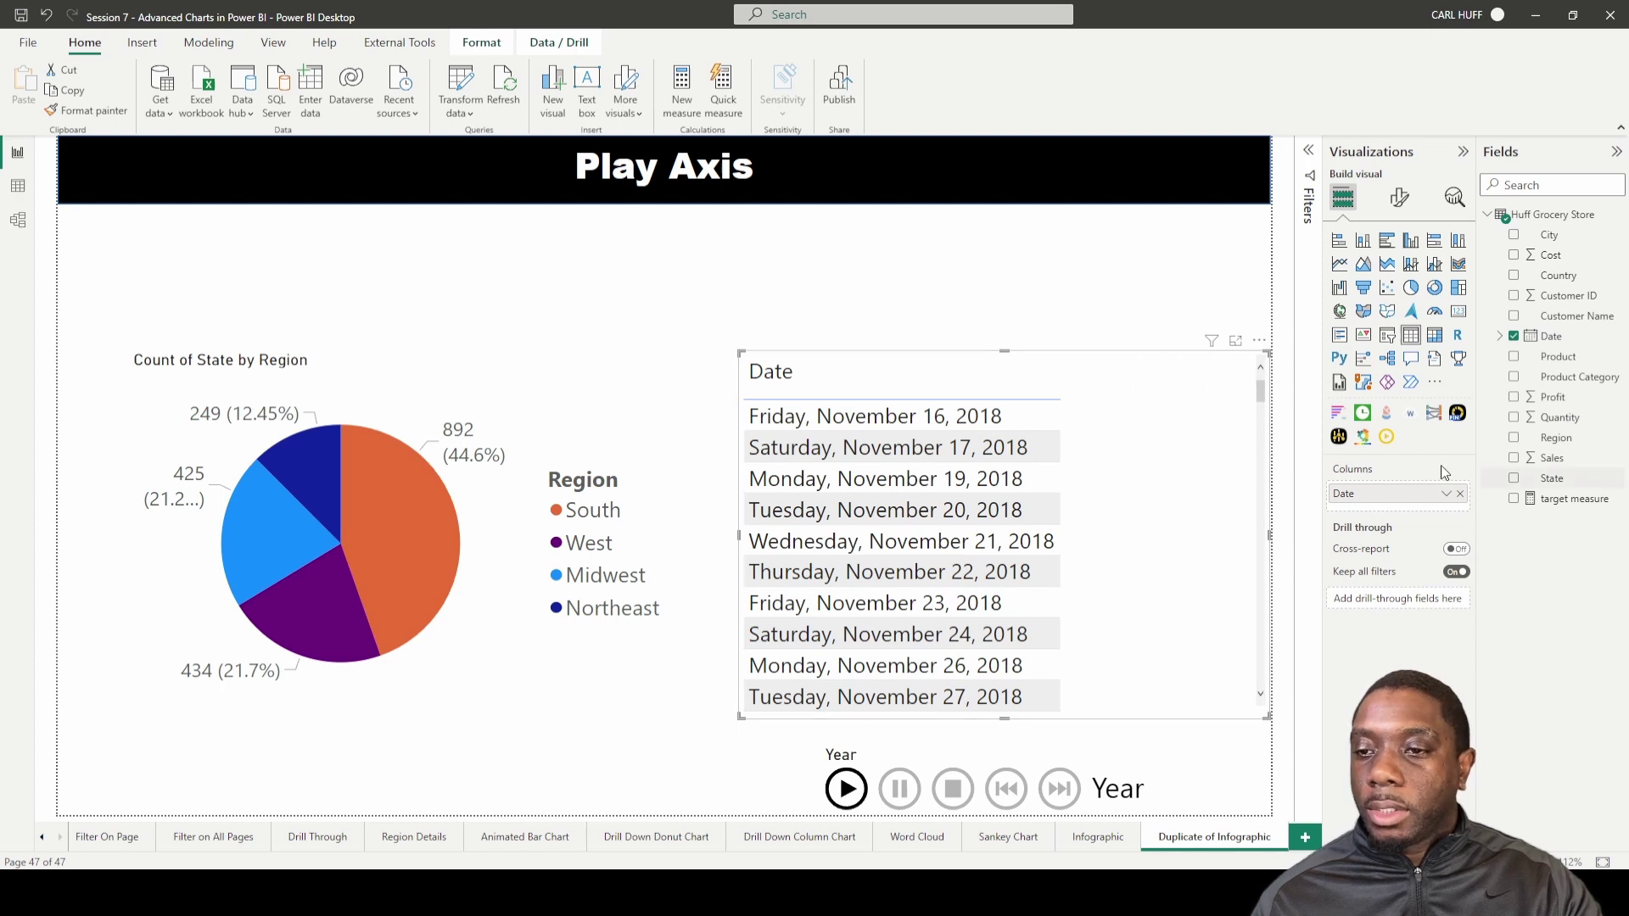
left_click_drag(1516, 480, 1517, 486)
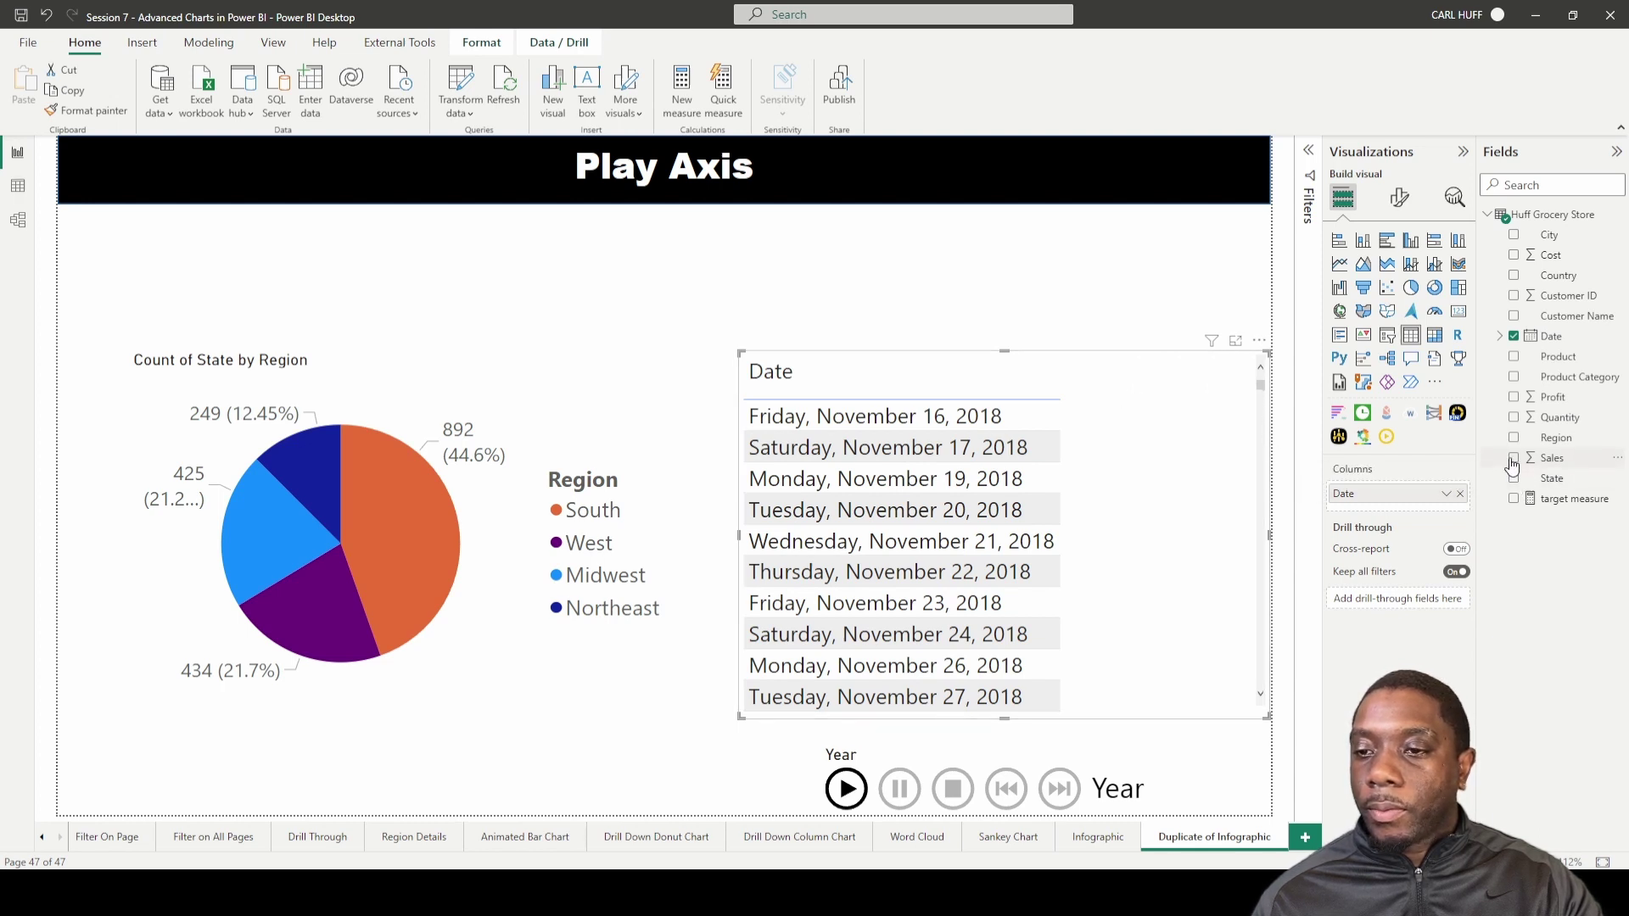
left_click(1514, 458)
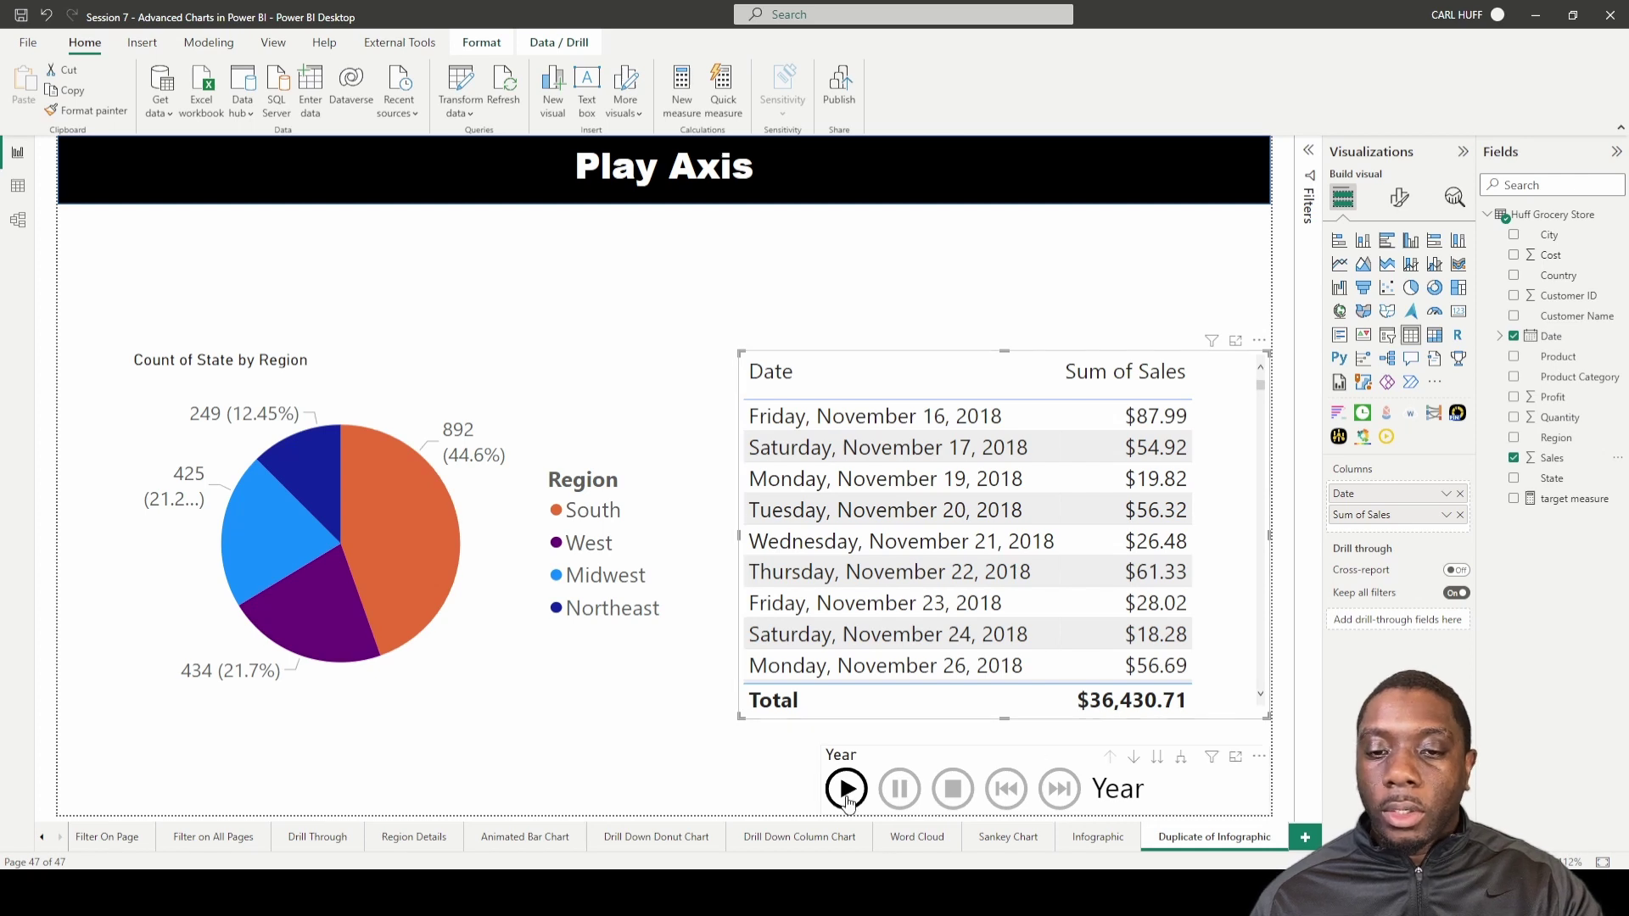
Play the yearly animation, then drill the play axis down to Month and play it again
left_click(847, 791)
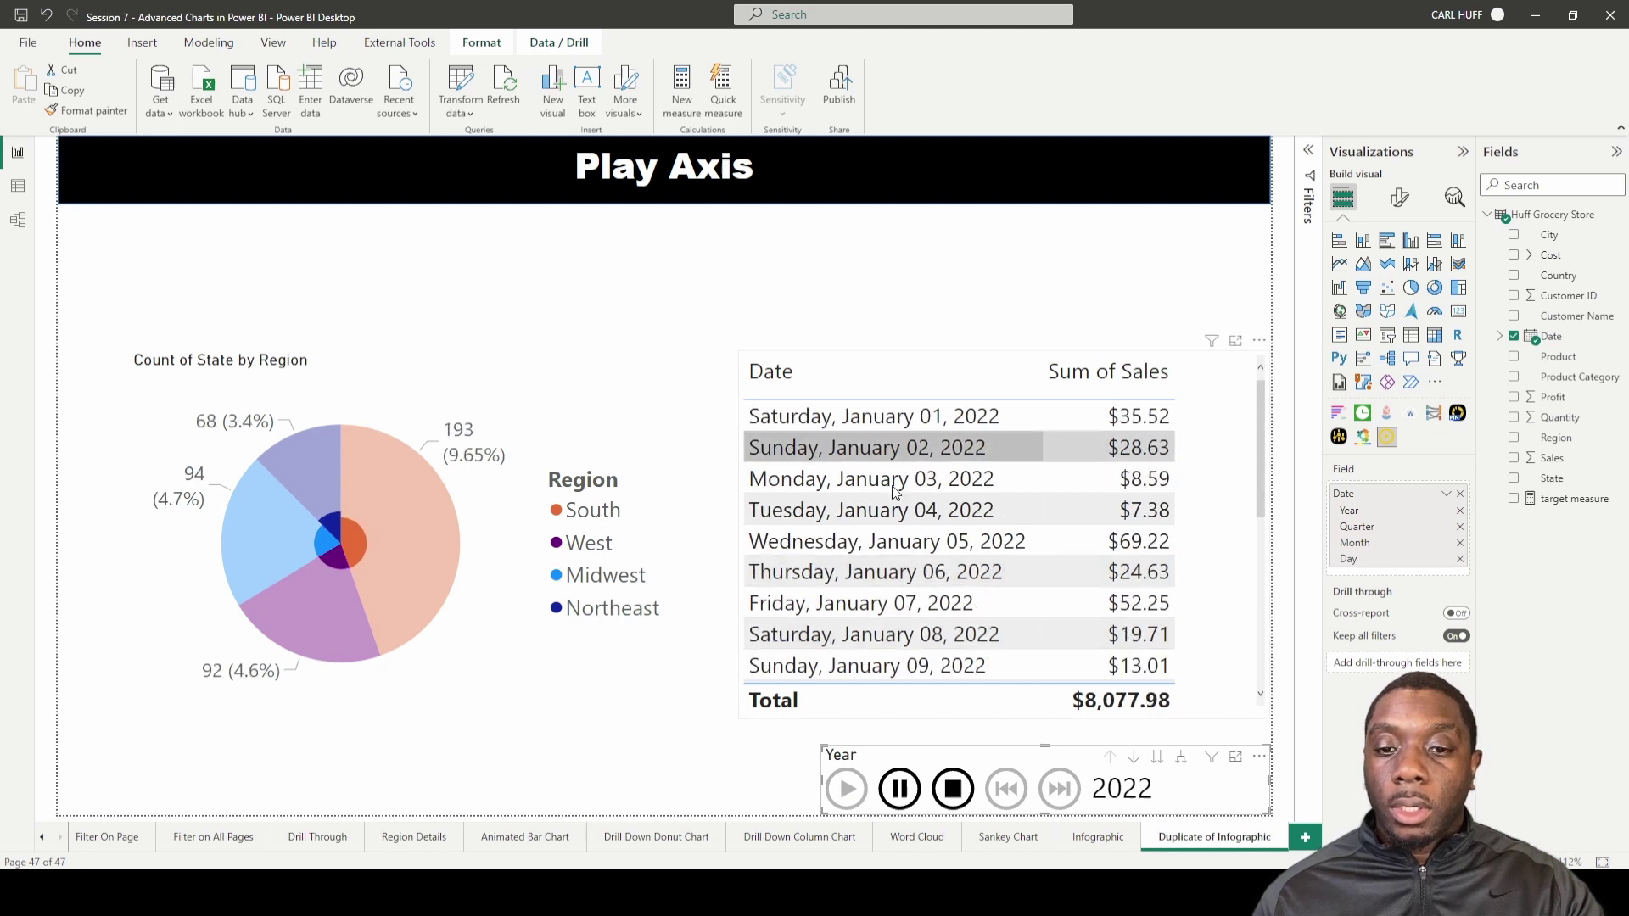
left_click(1157, 757)
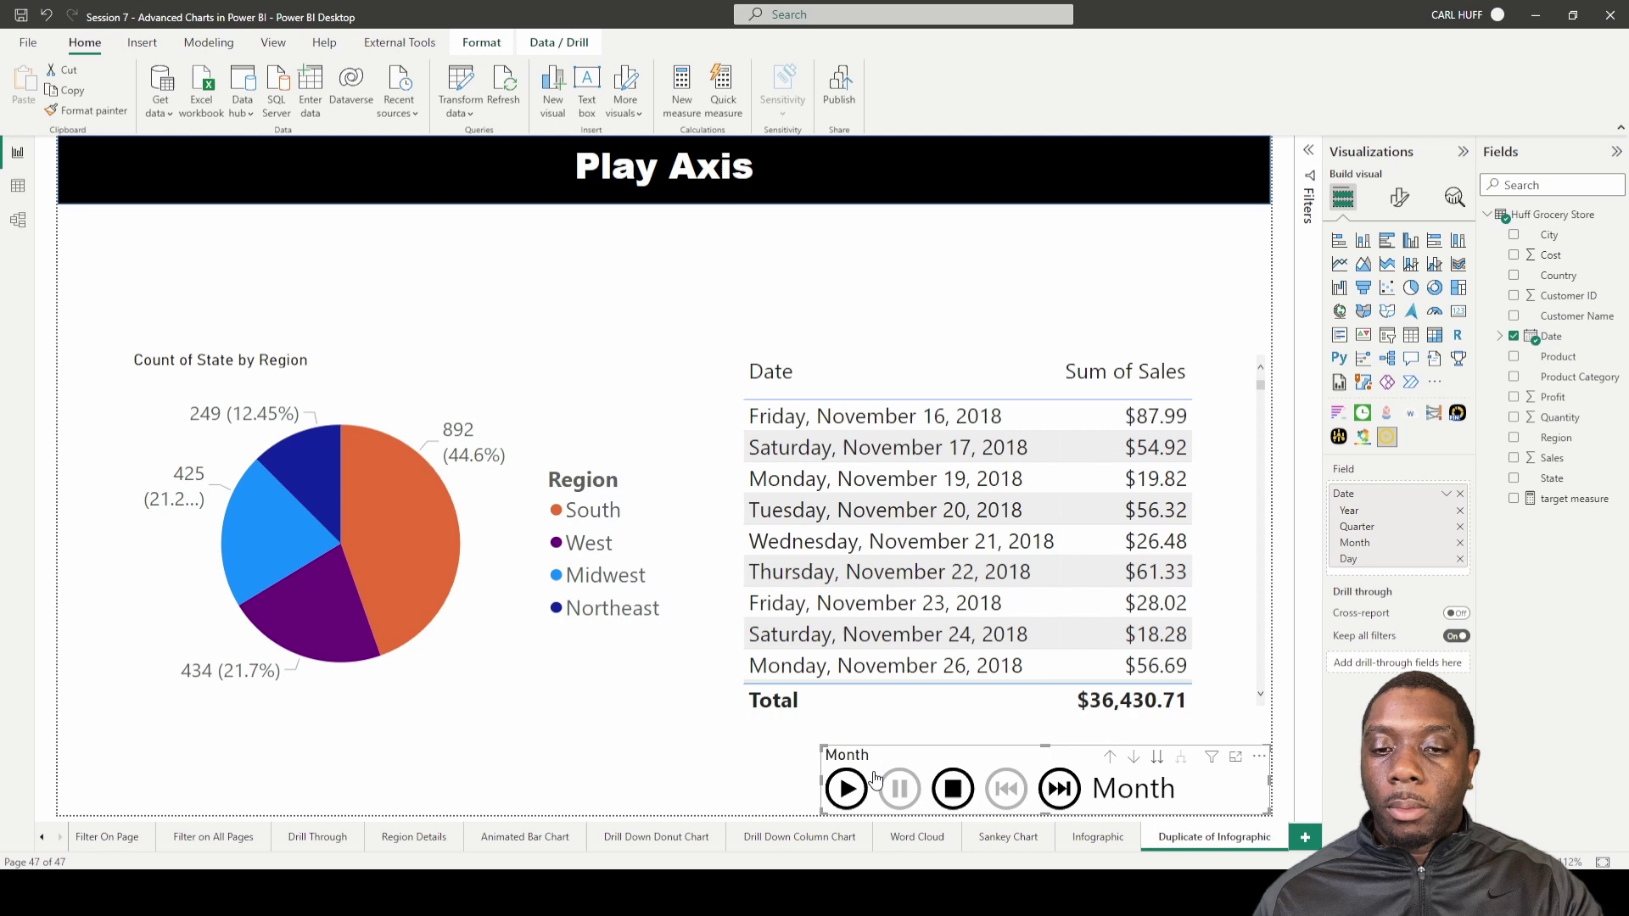
left_click(844, 791)
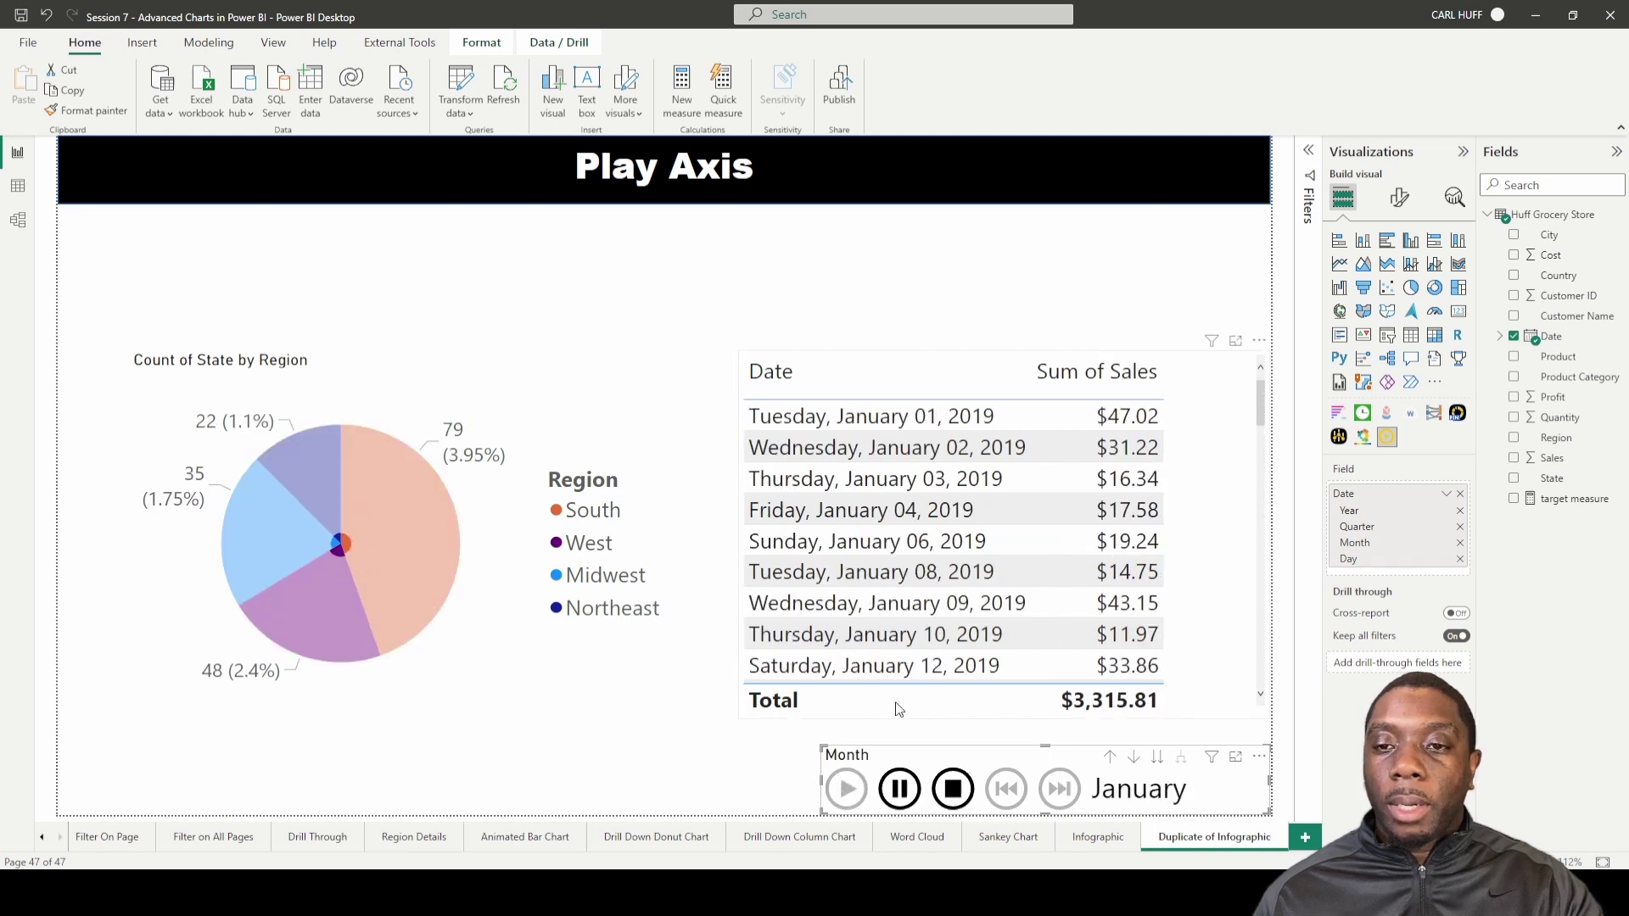